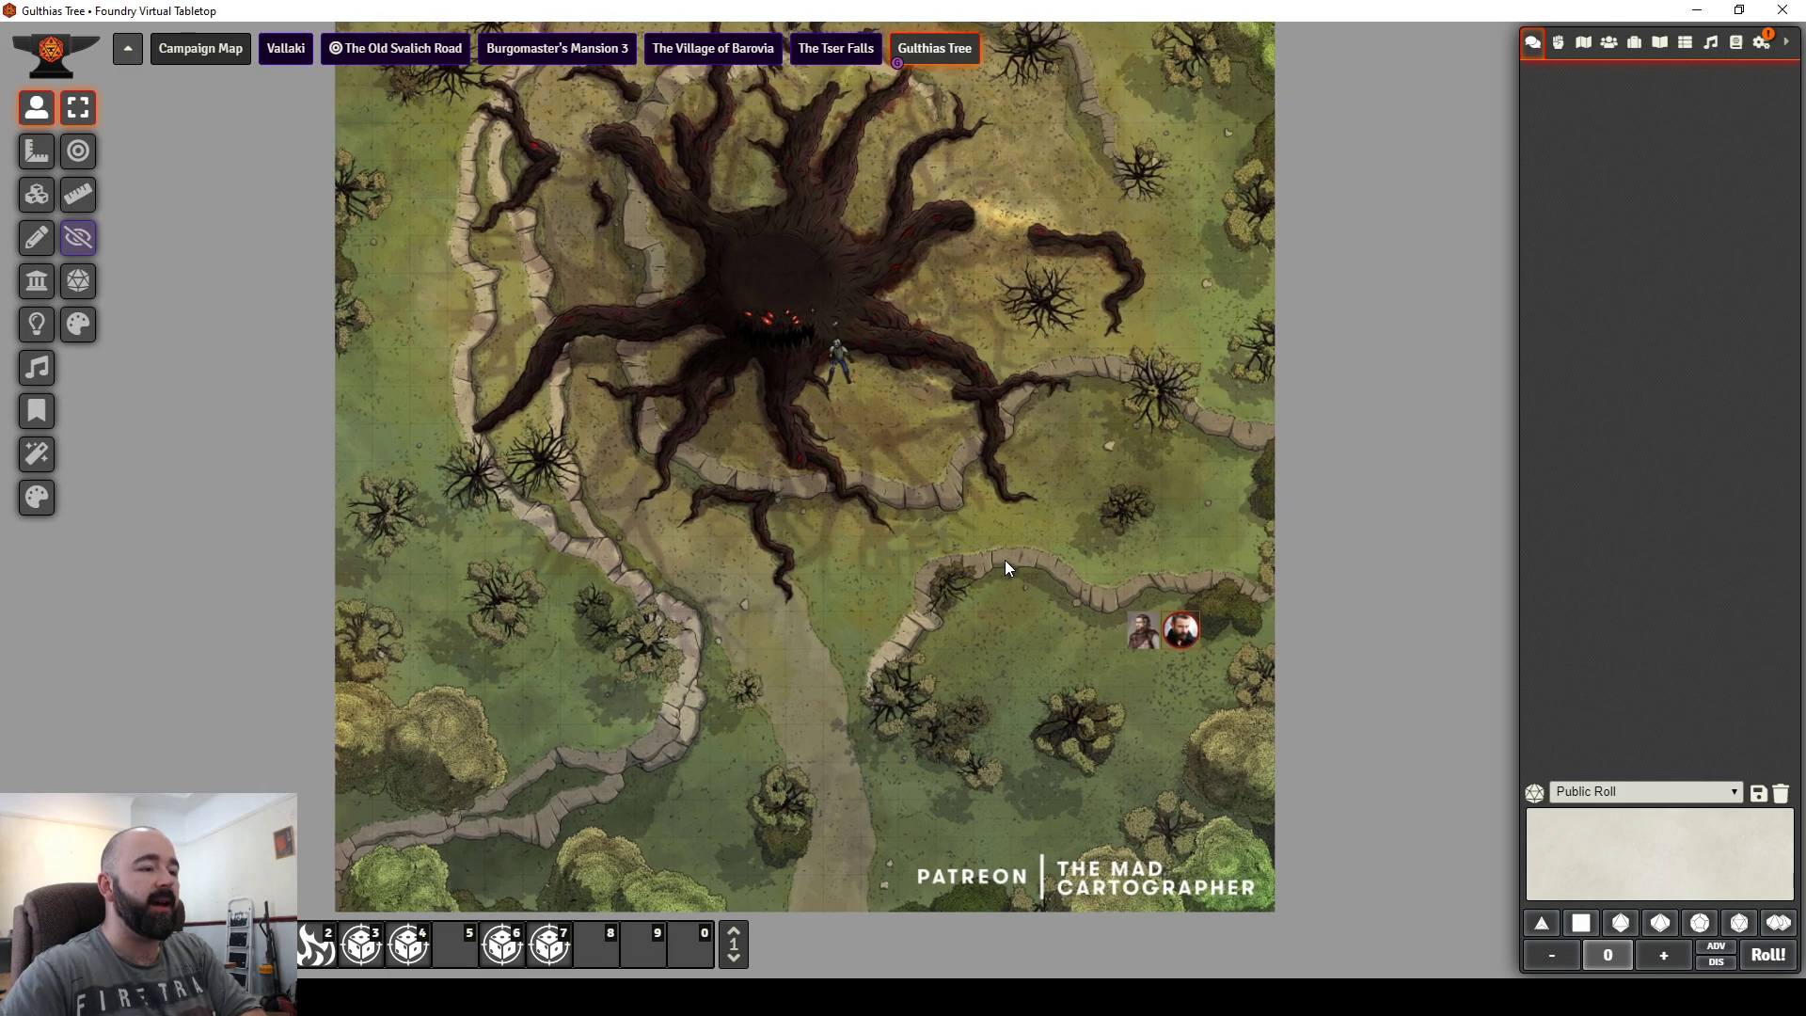
Pan and zoom the map, then drag the companion and Halvor's tokens beside the road
drag(1005, 561, 1056, 555)
scroll(981, 536, up, 5)
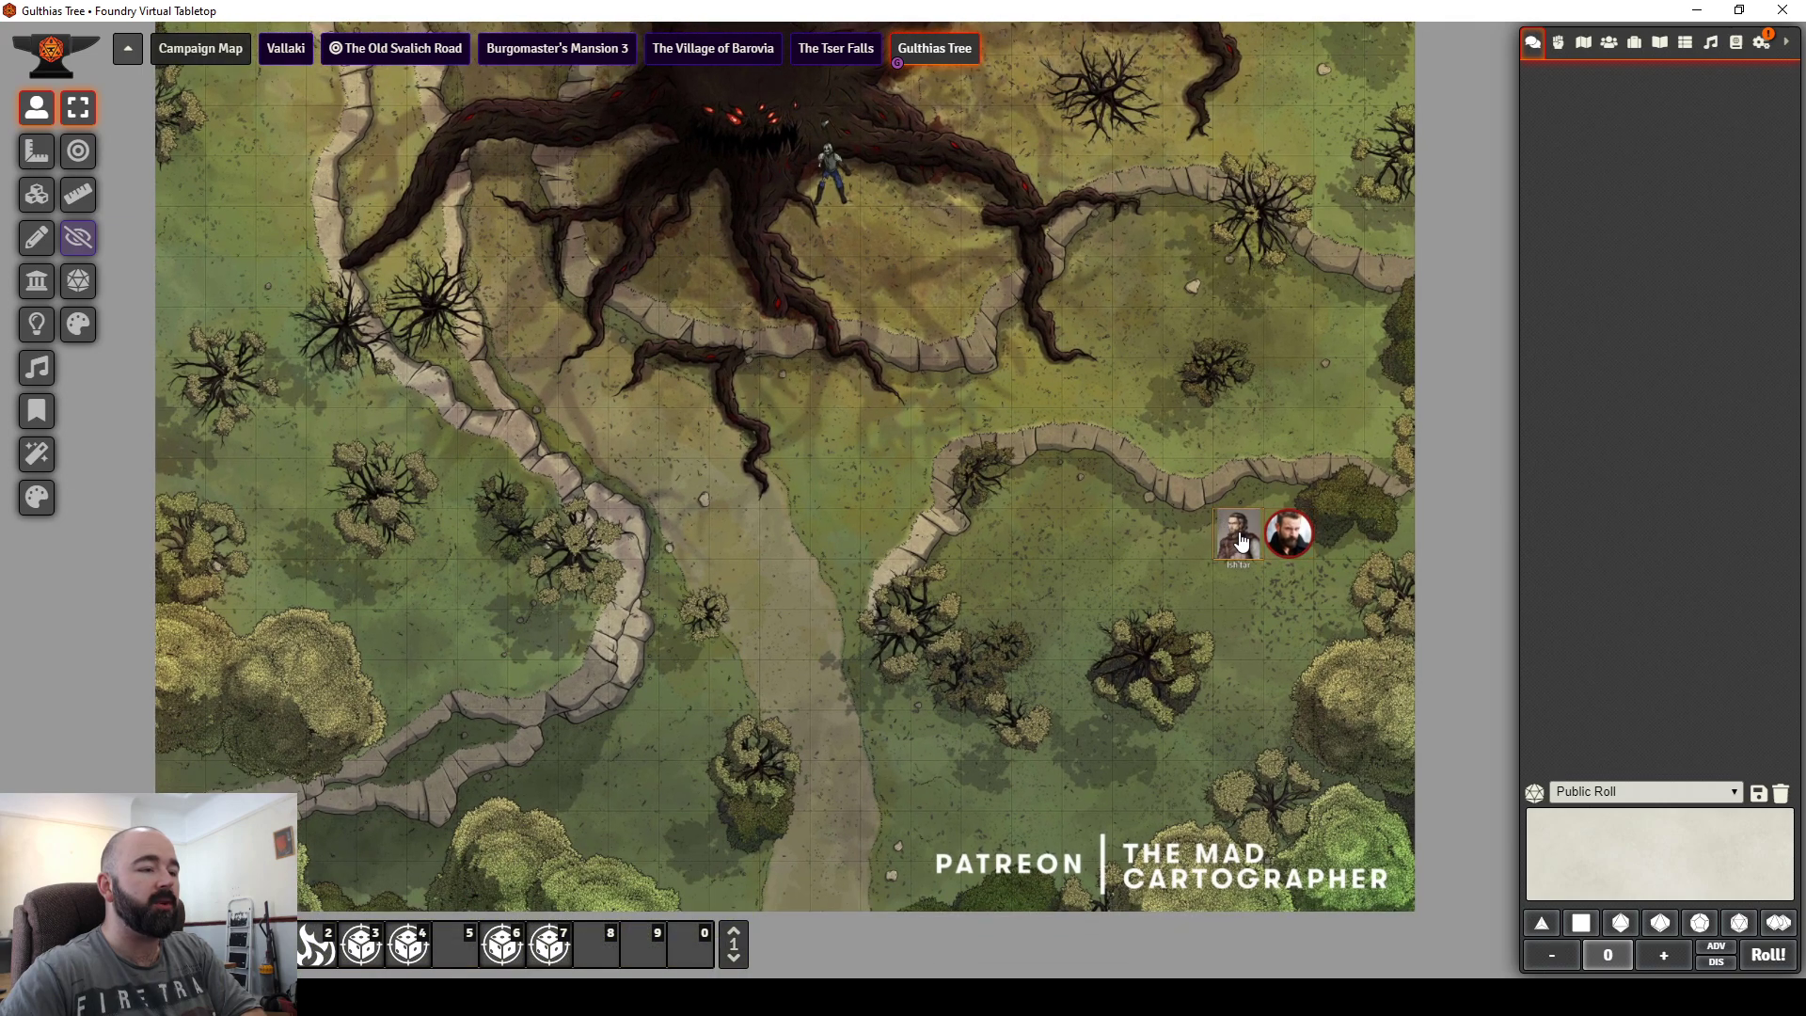
drag(1236, 531, 920, 455)
drag(1307, 553, 932, 434)
scroll(933, 602, up, 1)
scroll(933, 618, up, 3)
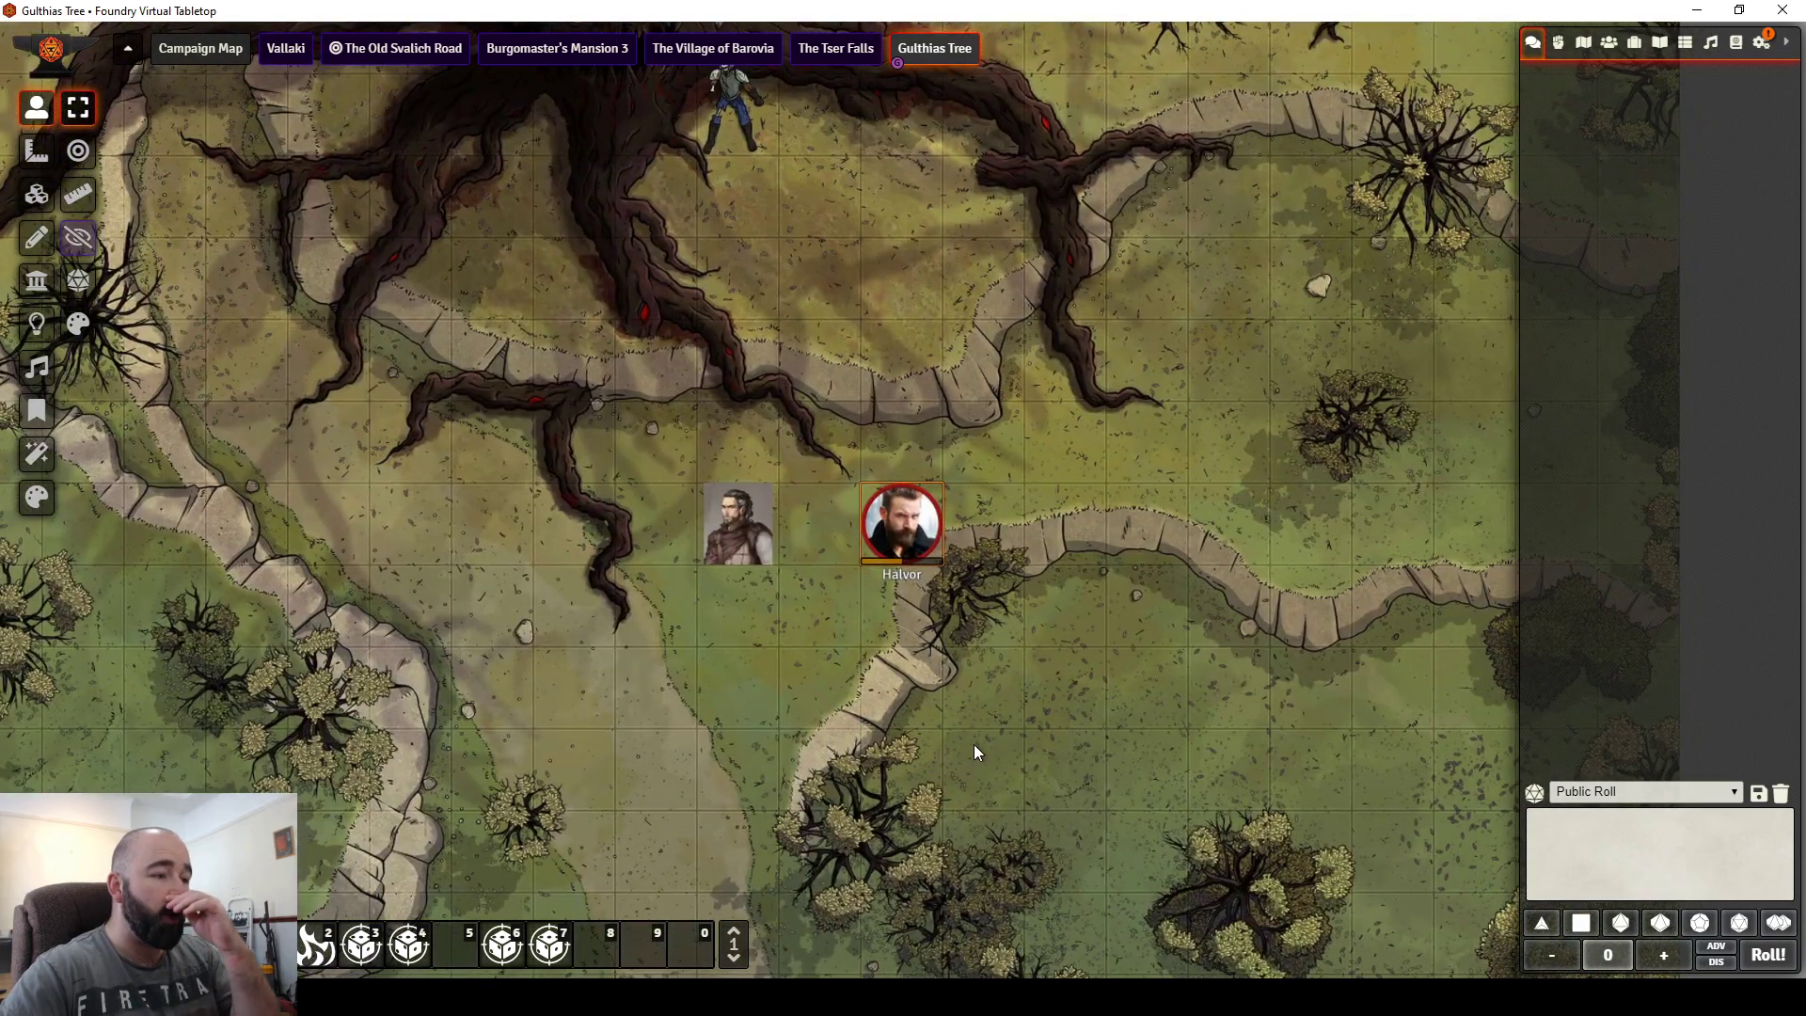
Open Halvor's character sheet, move it to the left, and show the Game Settings sidebar
double_click(901, 523)
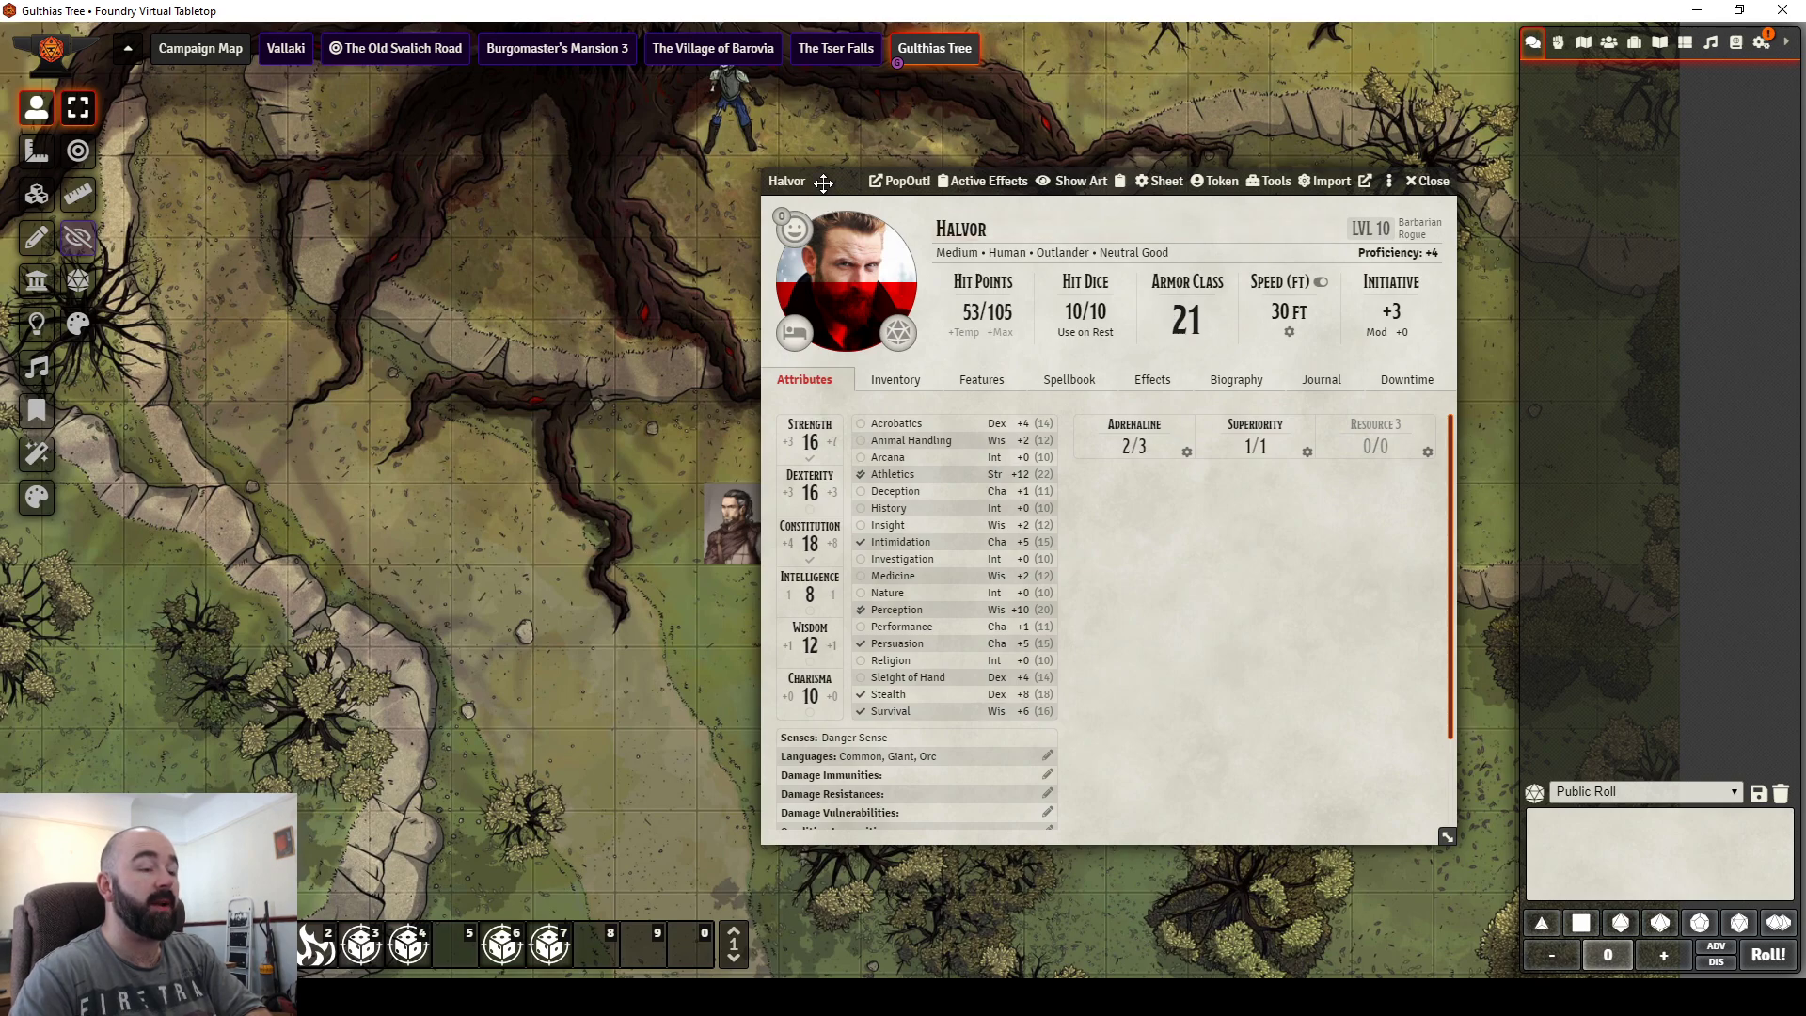
drag(809, 180, 321, 141)
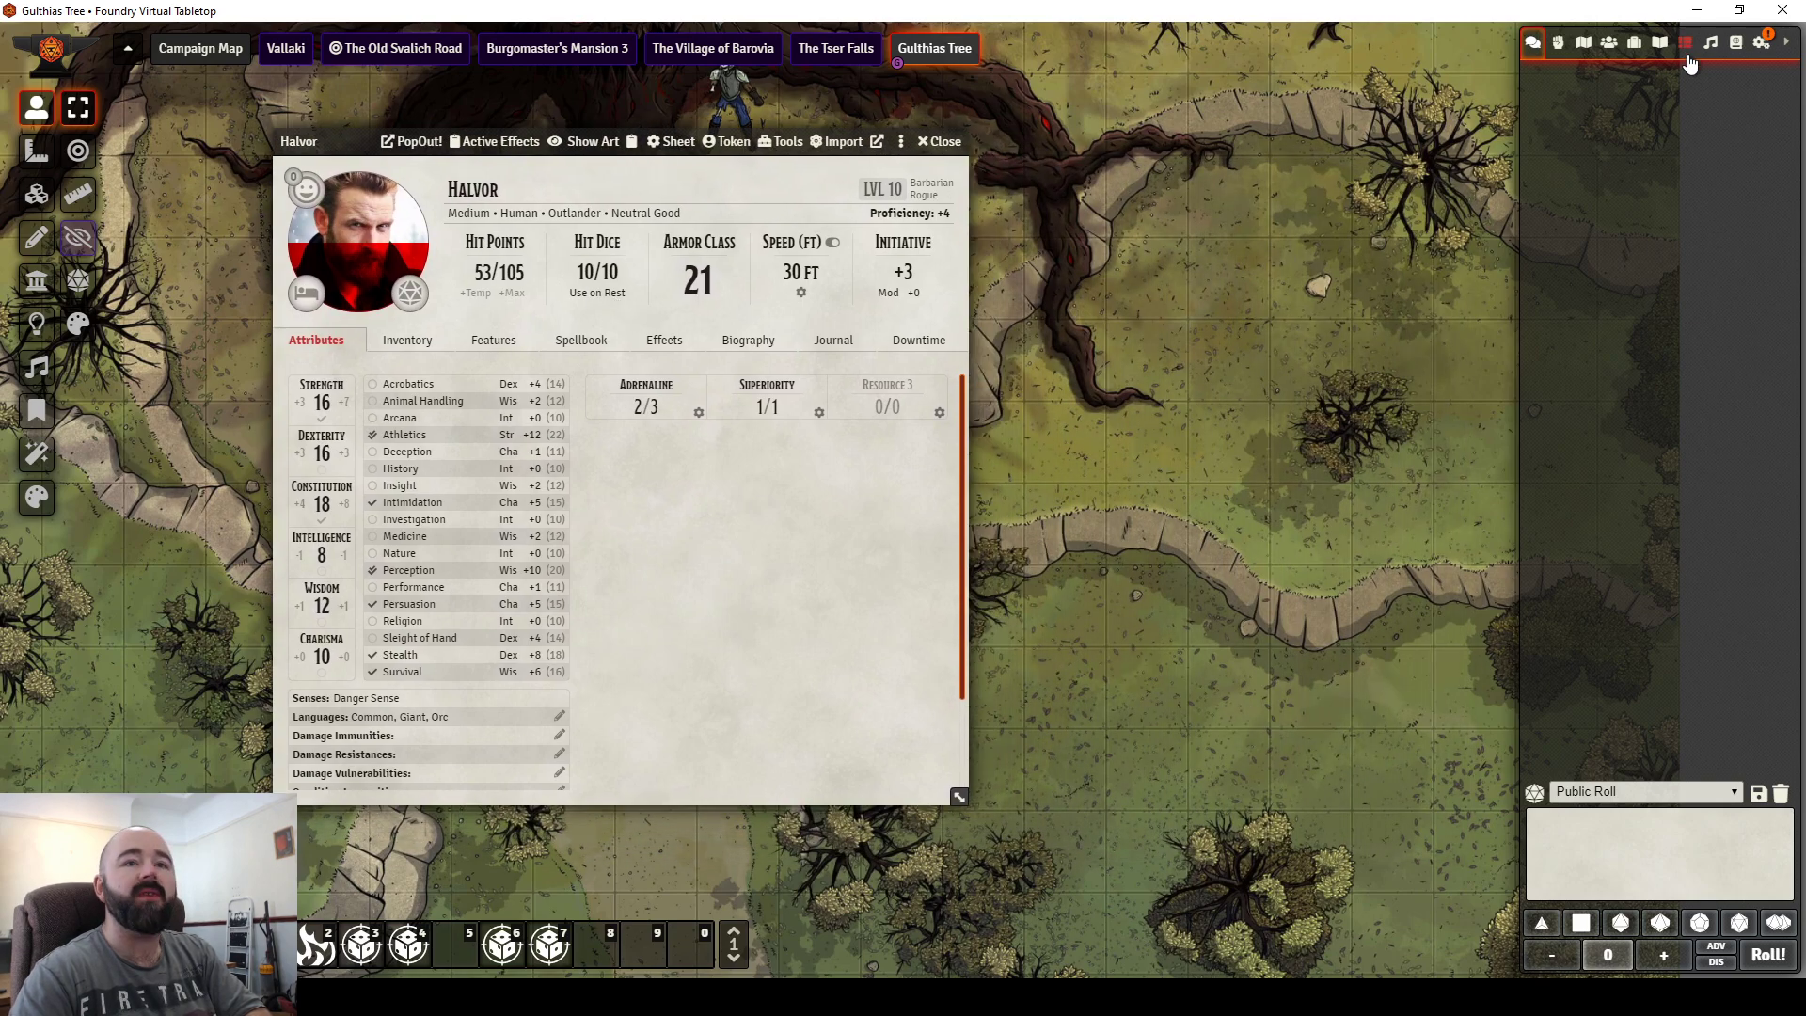
click(1762, 47)
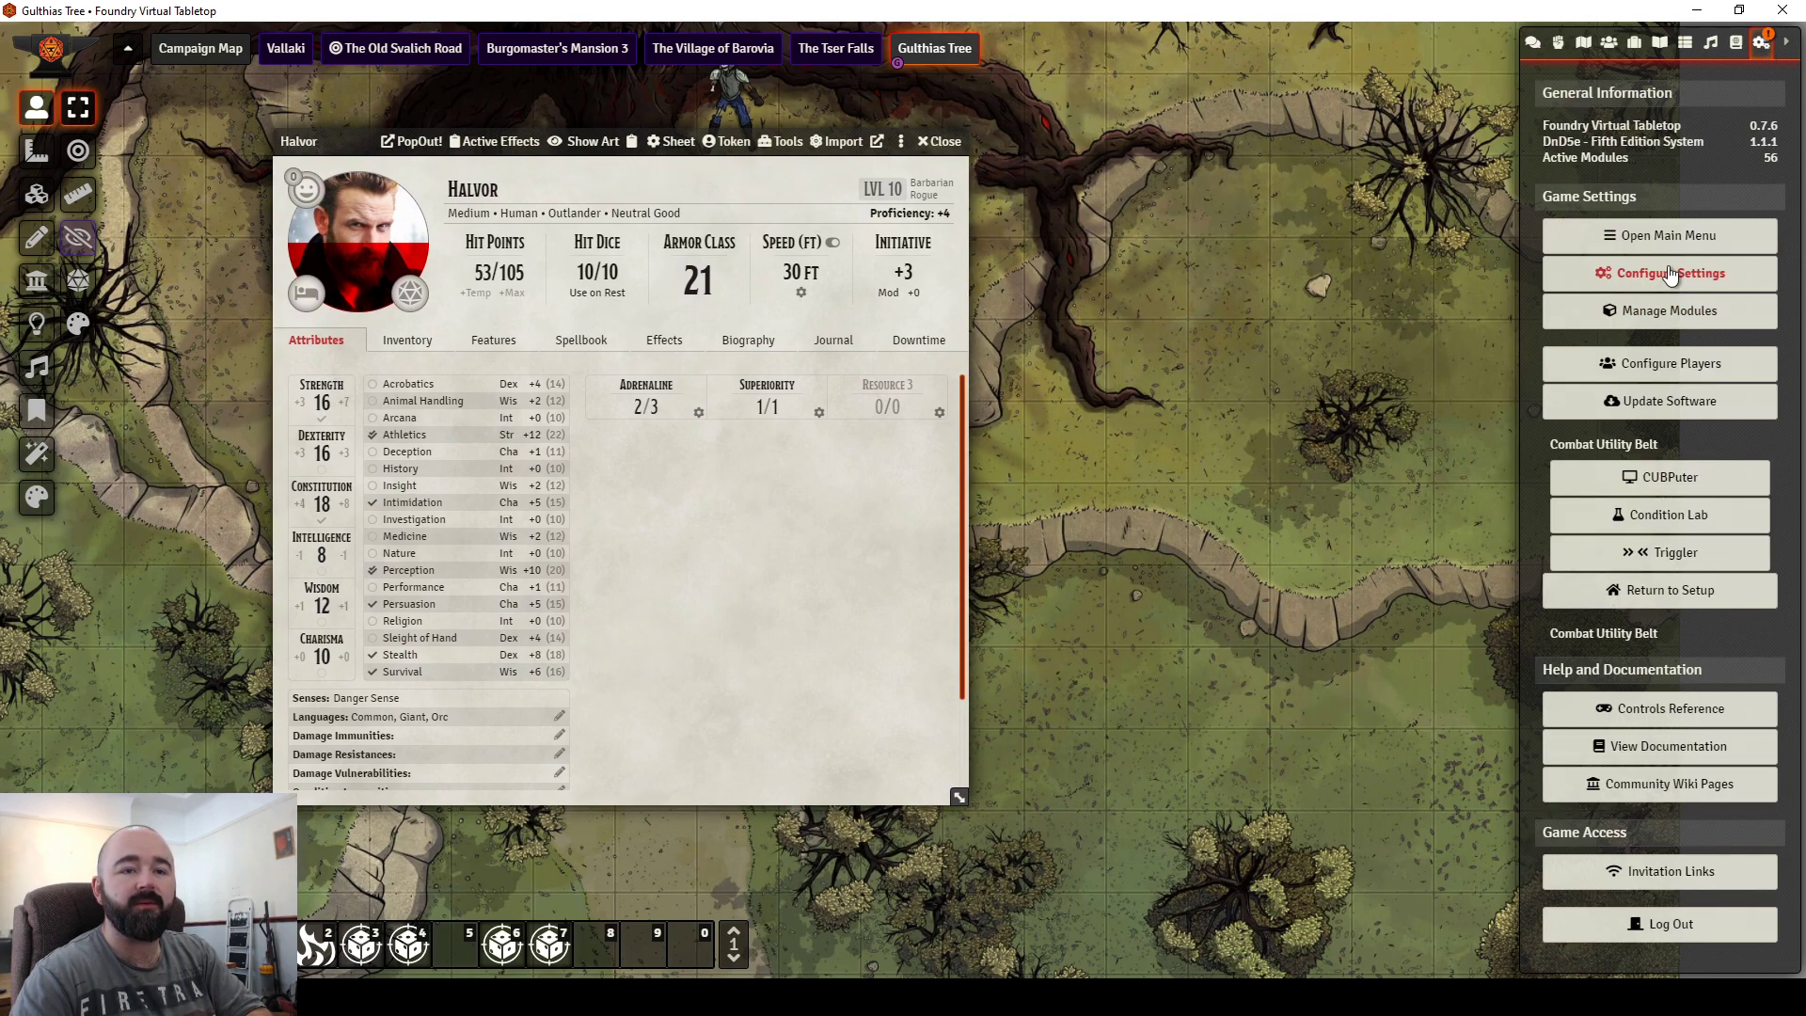
click(1667, 311)
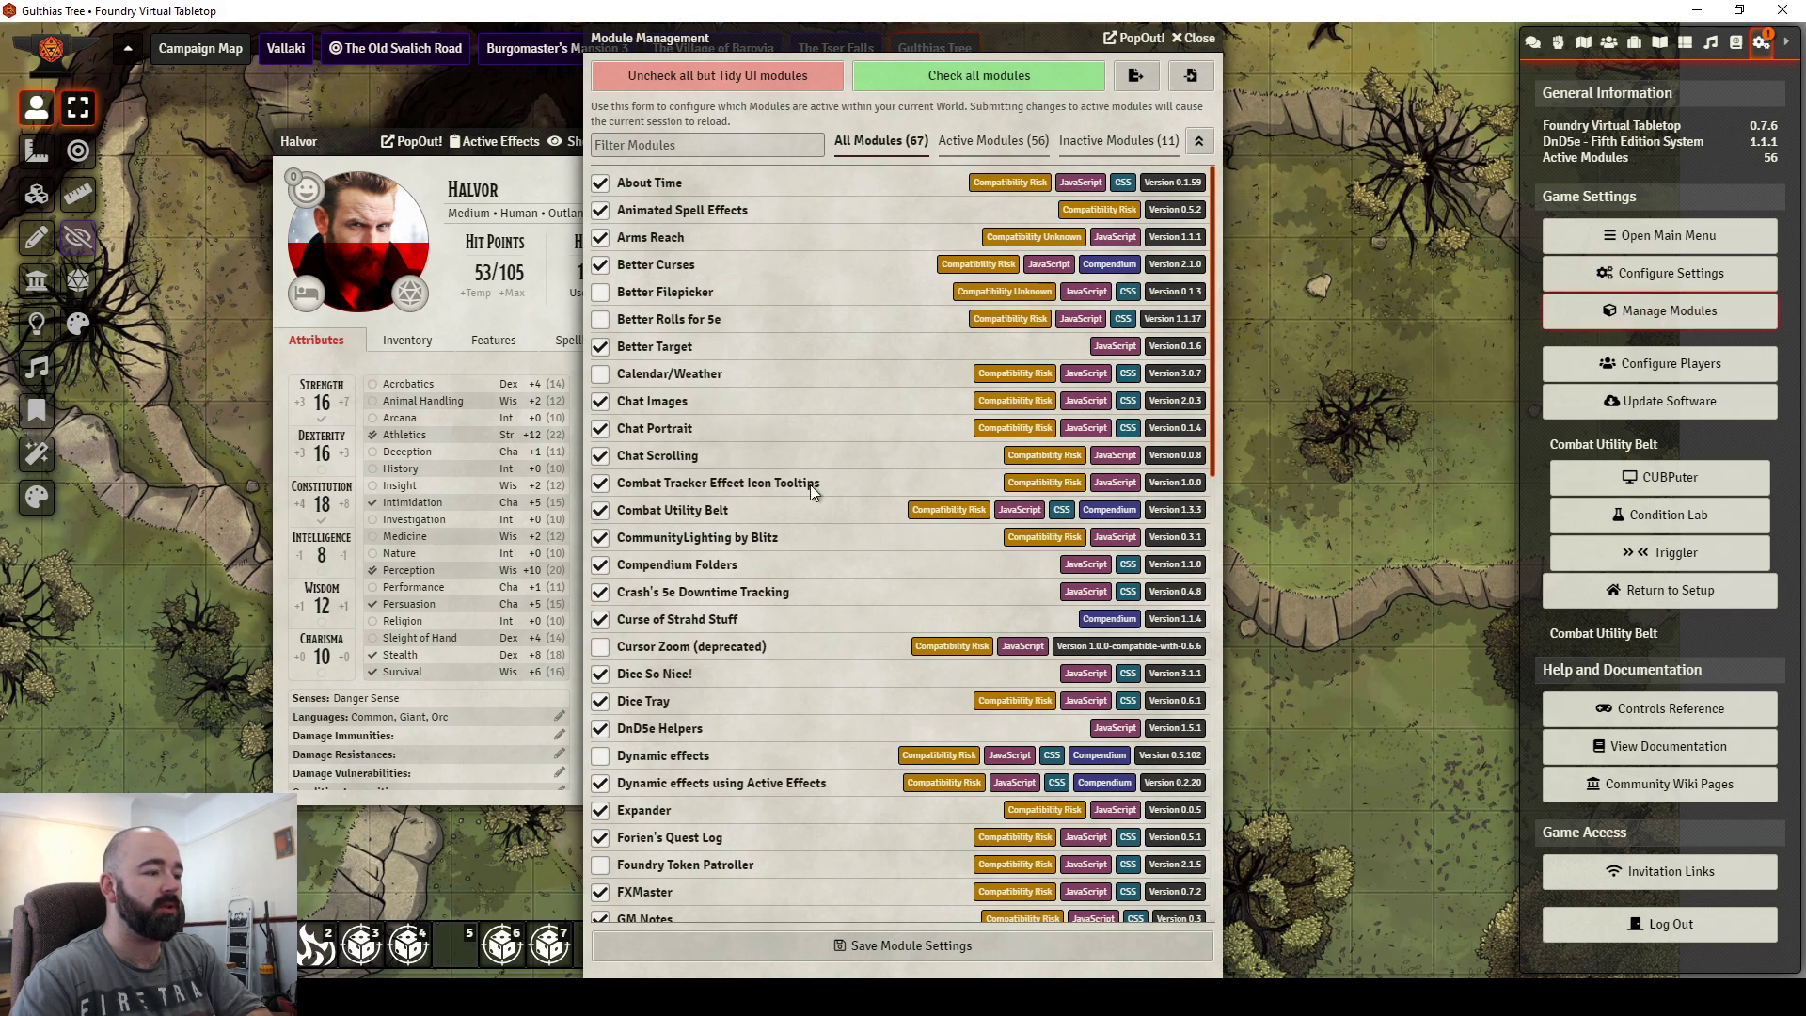
scroll(752, 490, down, 5)
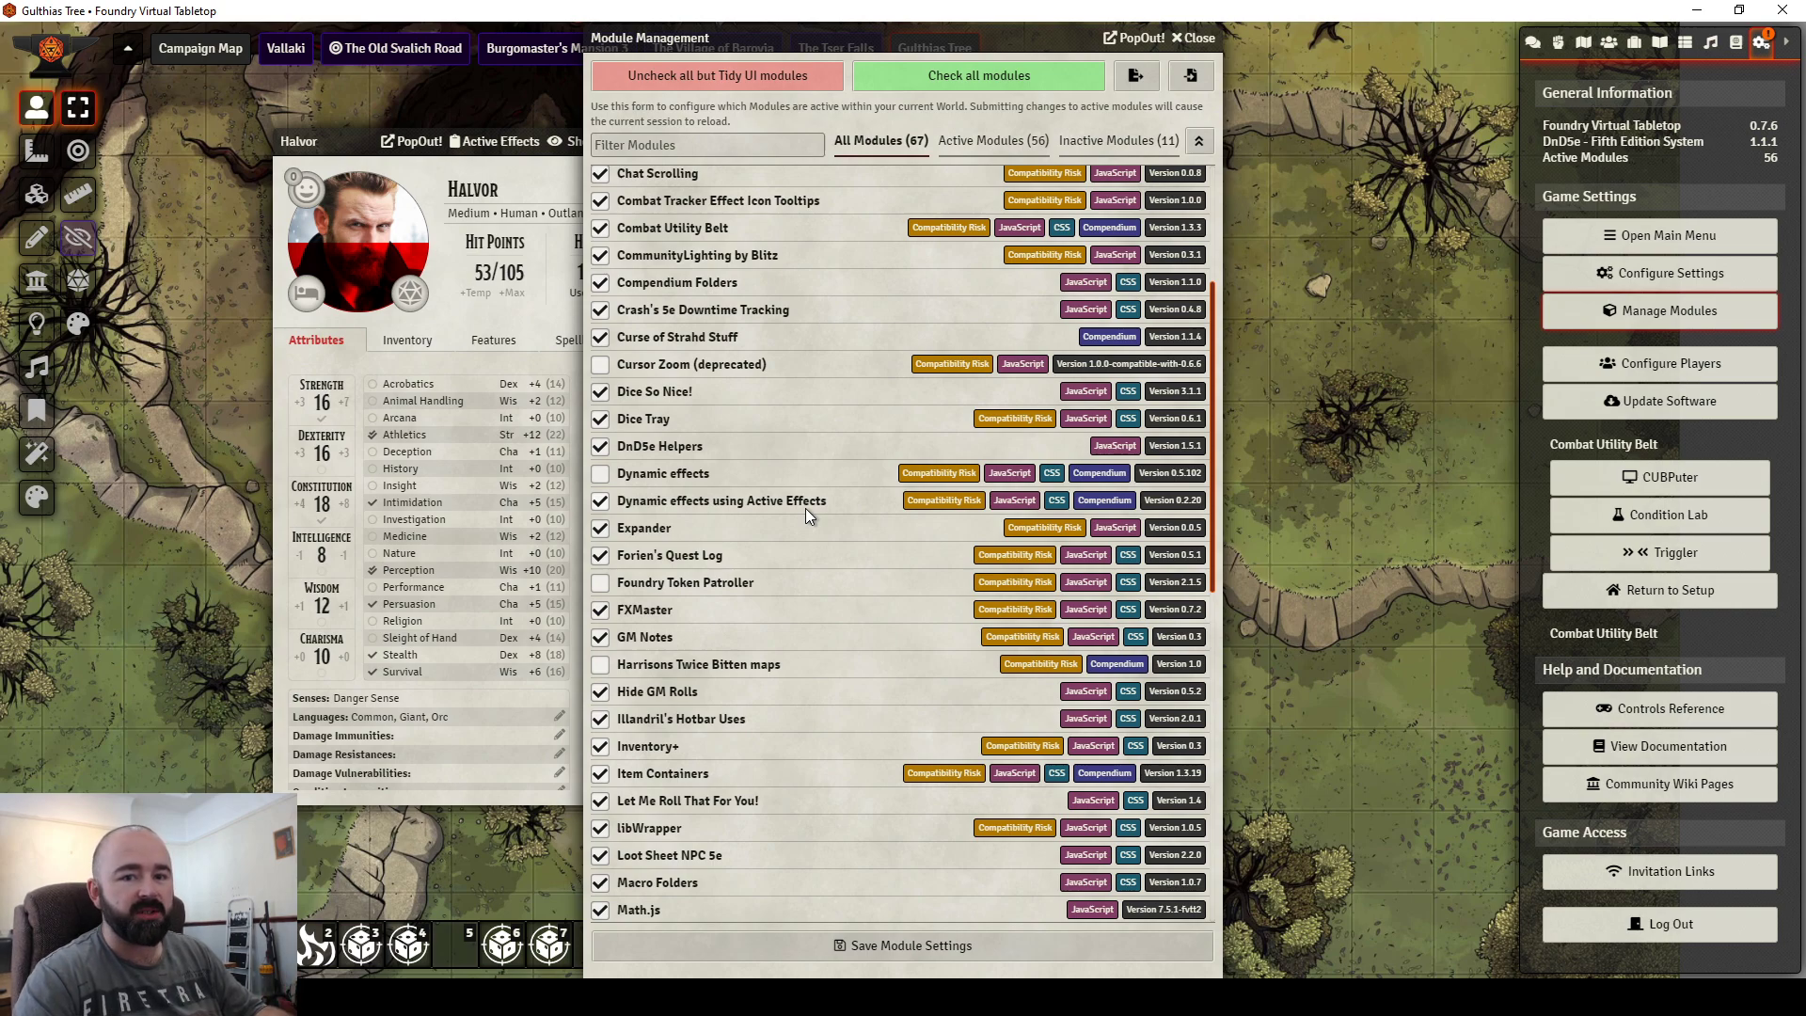
click(839, 567)
click(837, 567)
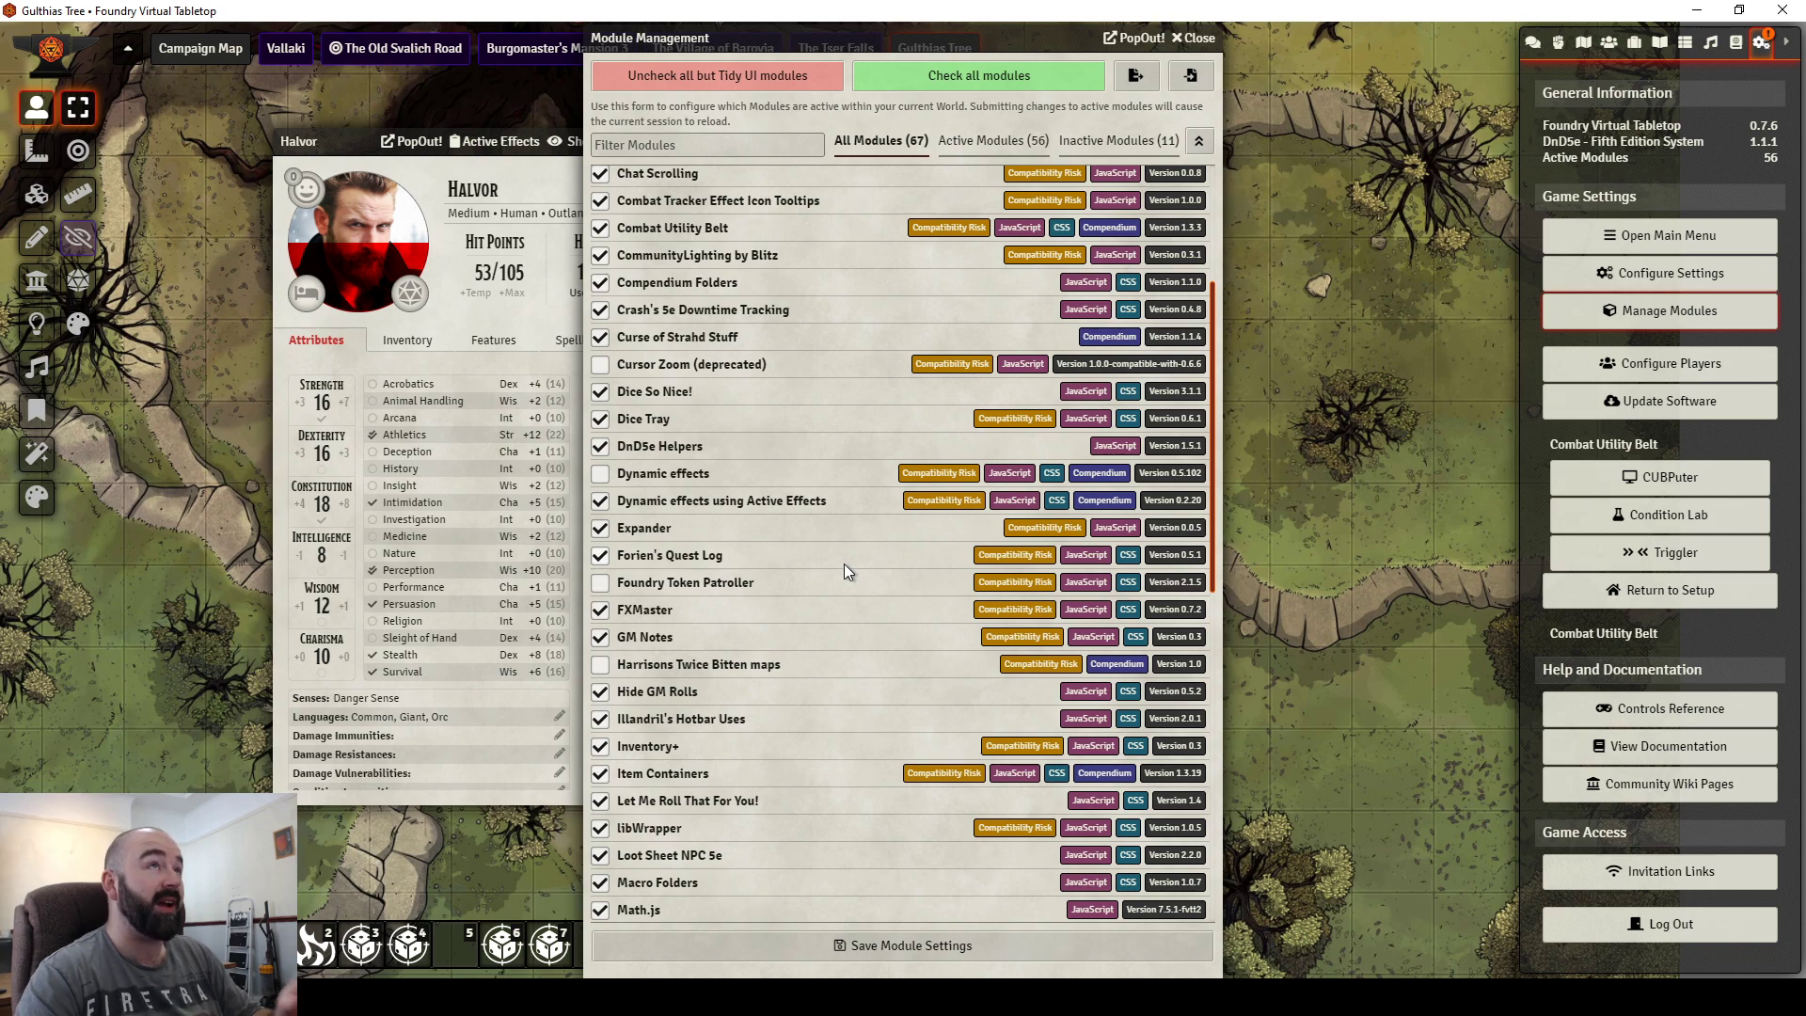
click(1193, 38)
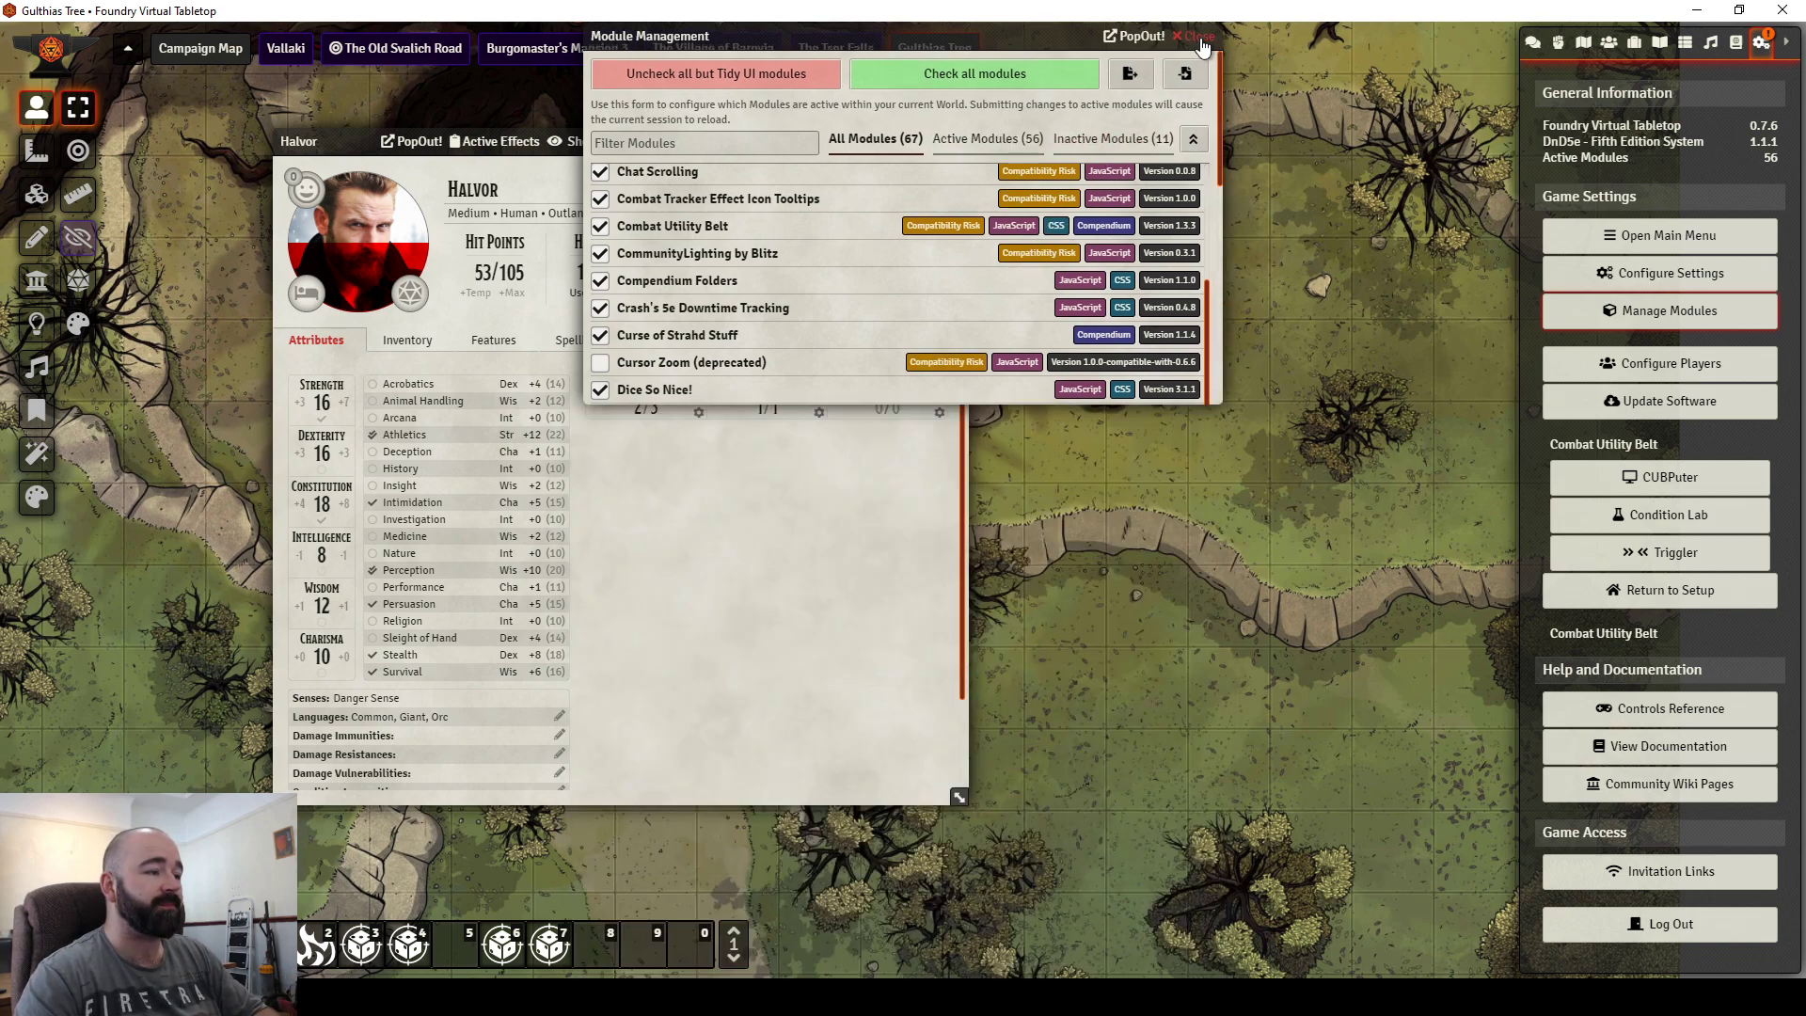
Centre Halvor's sheet and browse the weapons, equipment and coins on his Inventory tab
drag(348, 141, 501, 192)
click(560, 390)
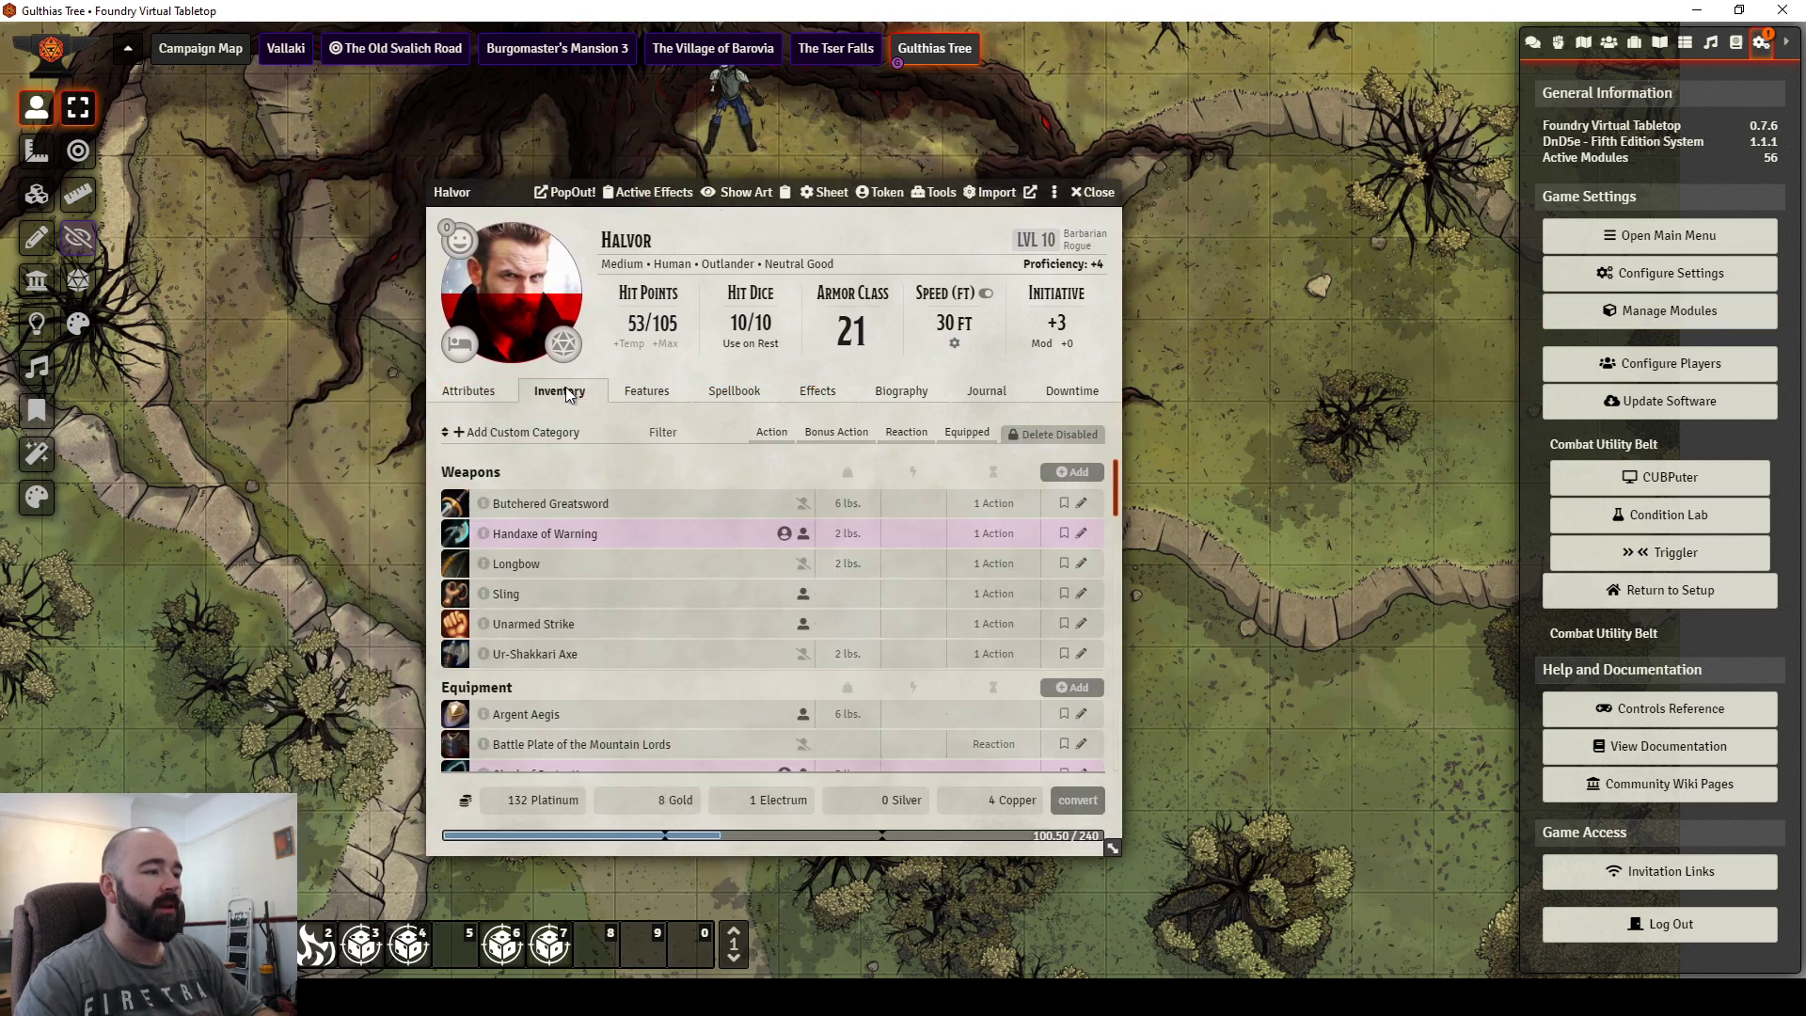
scroll(828, 606, down, 6)
scroll(804, 595, up, 6)
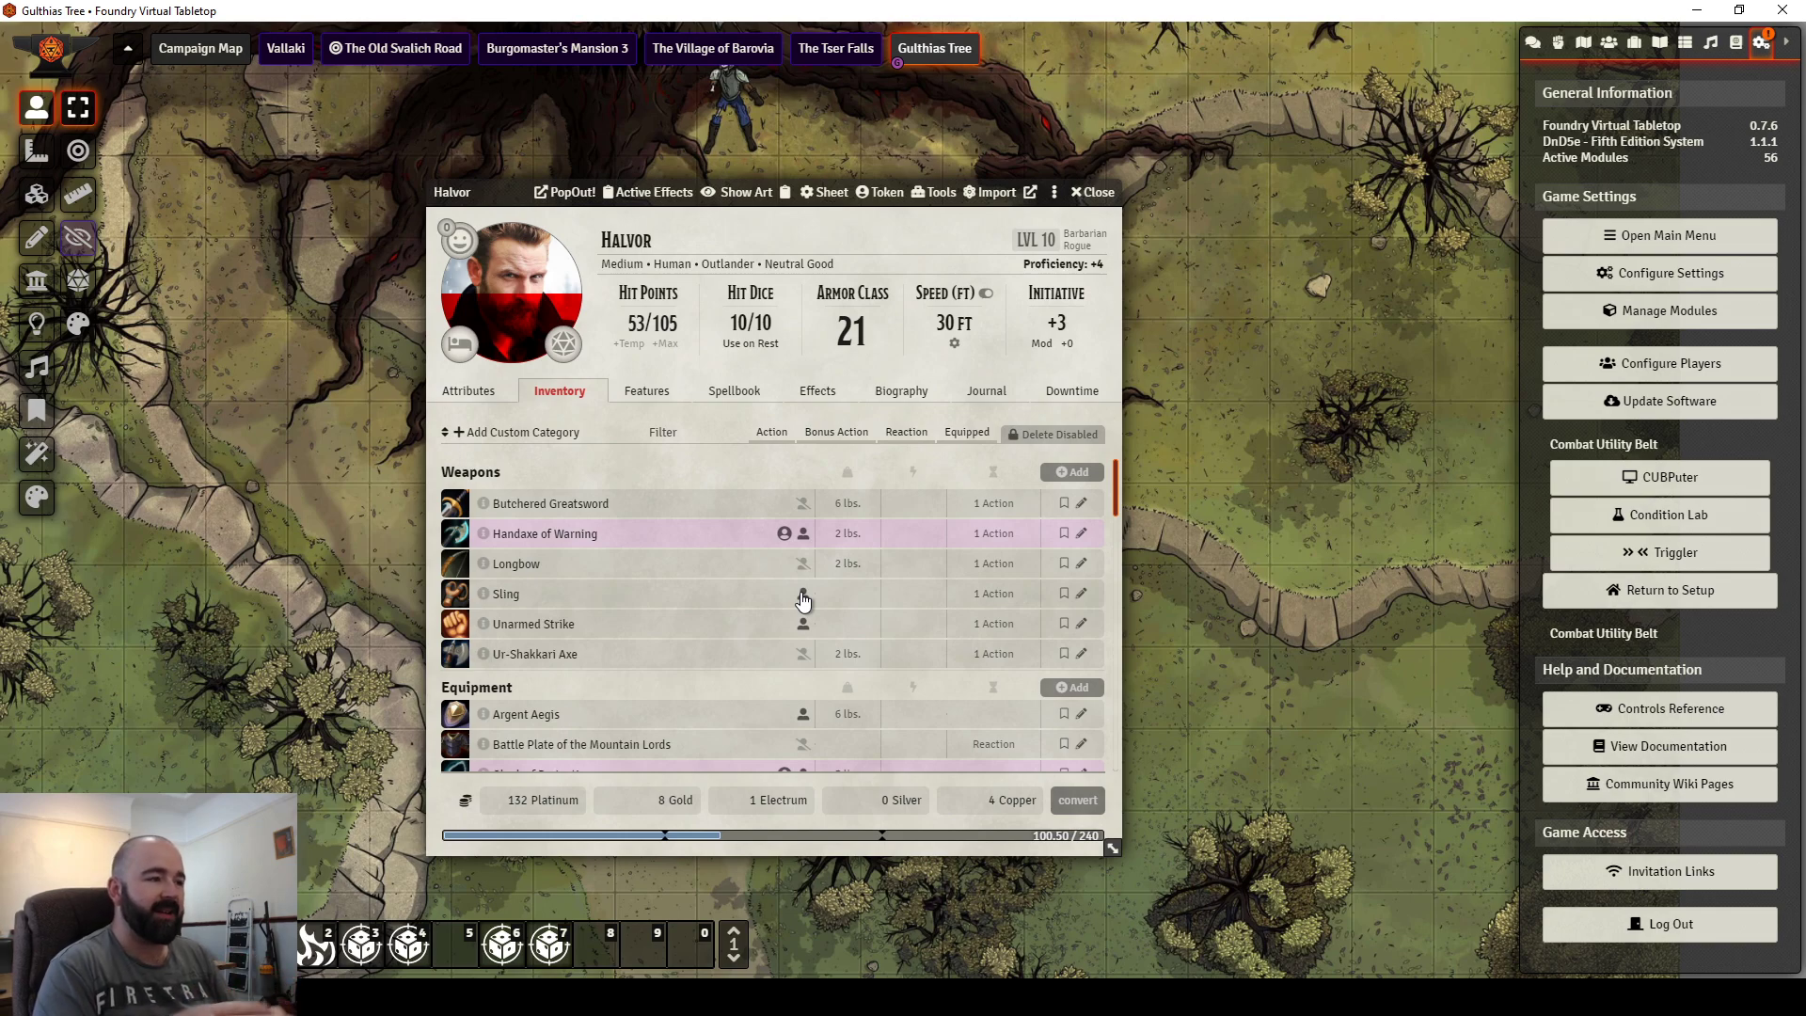
drag(482, 184, 492, 168)
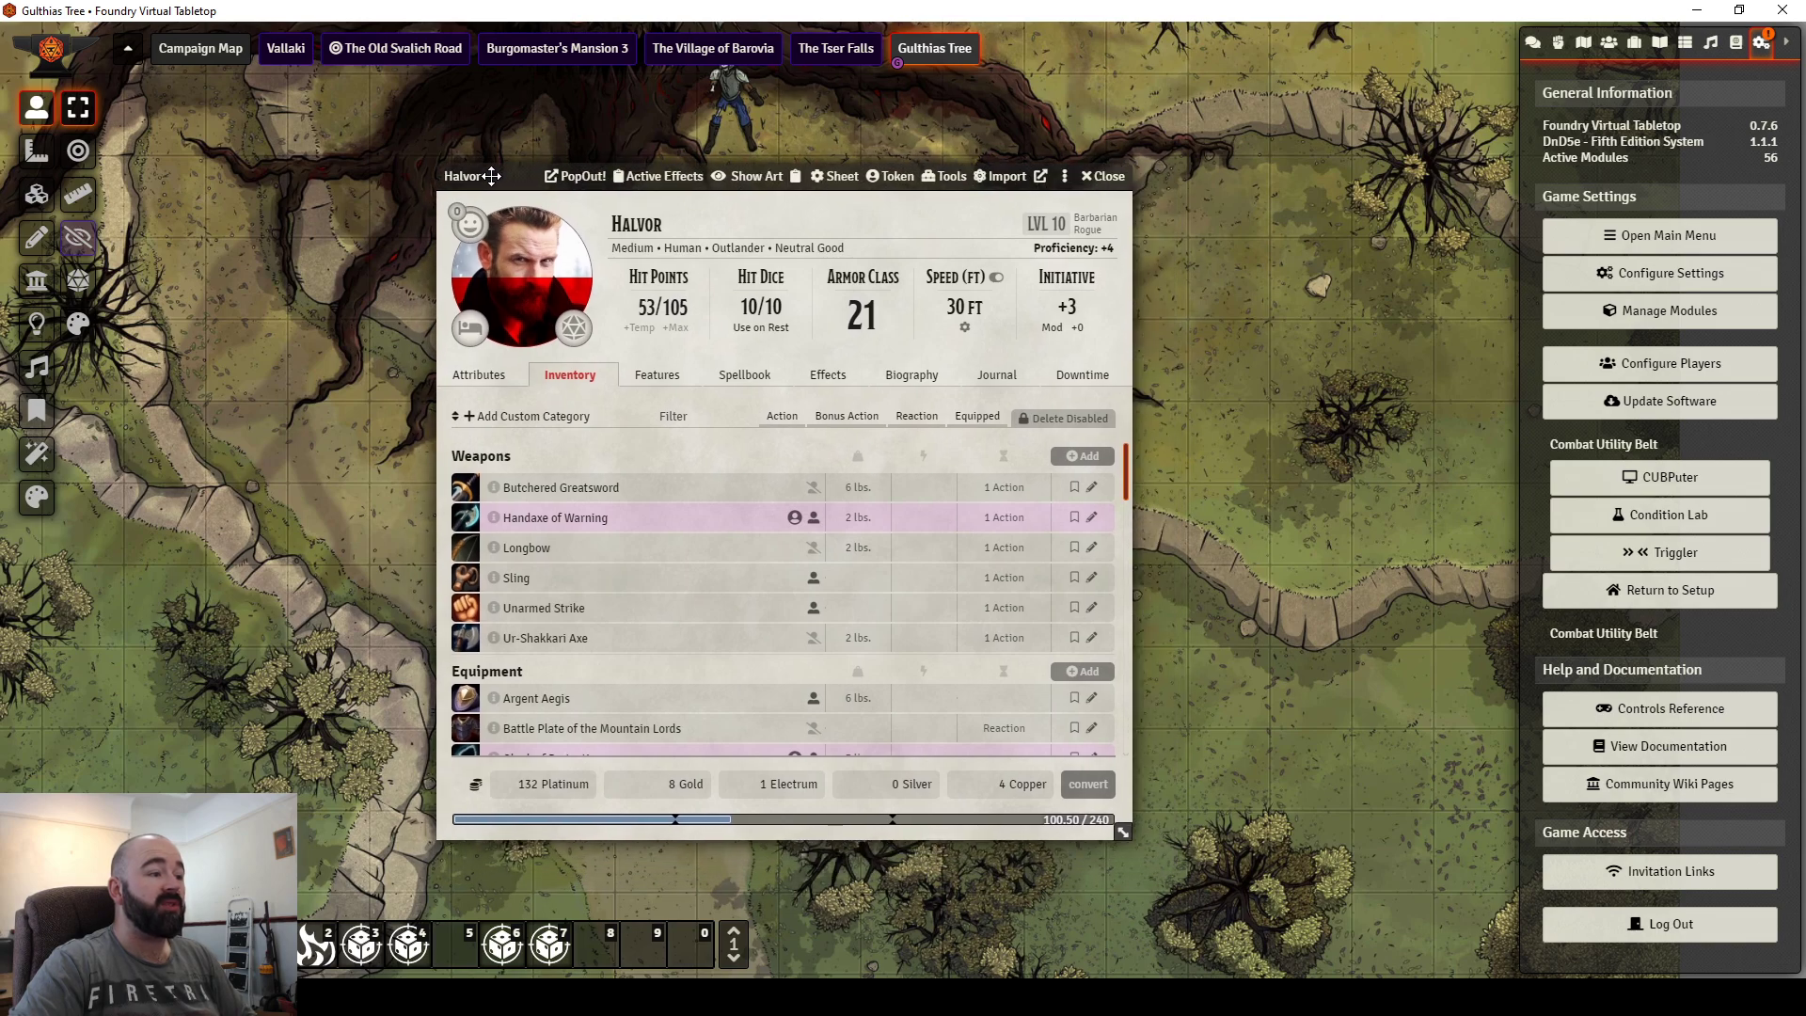
Show Halvor's Effects tab: four passive effects, including Stone of Good Luck, plus an inactive Shield
click(830, 376)
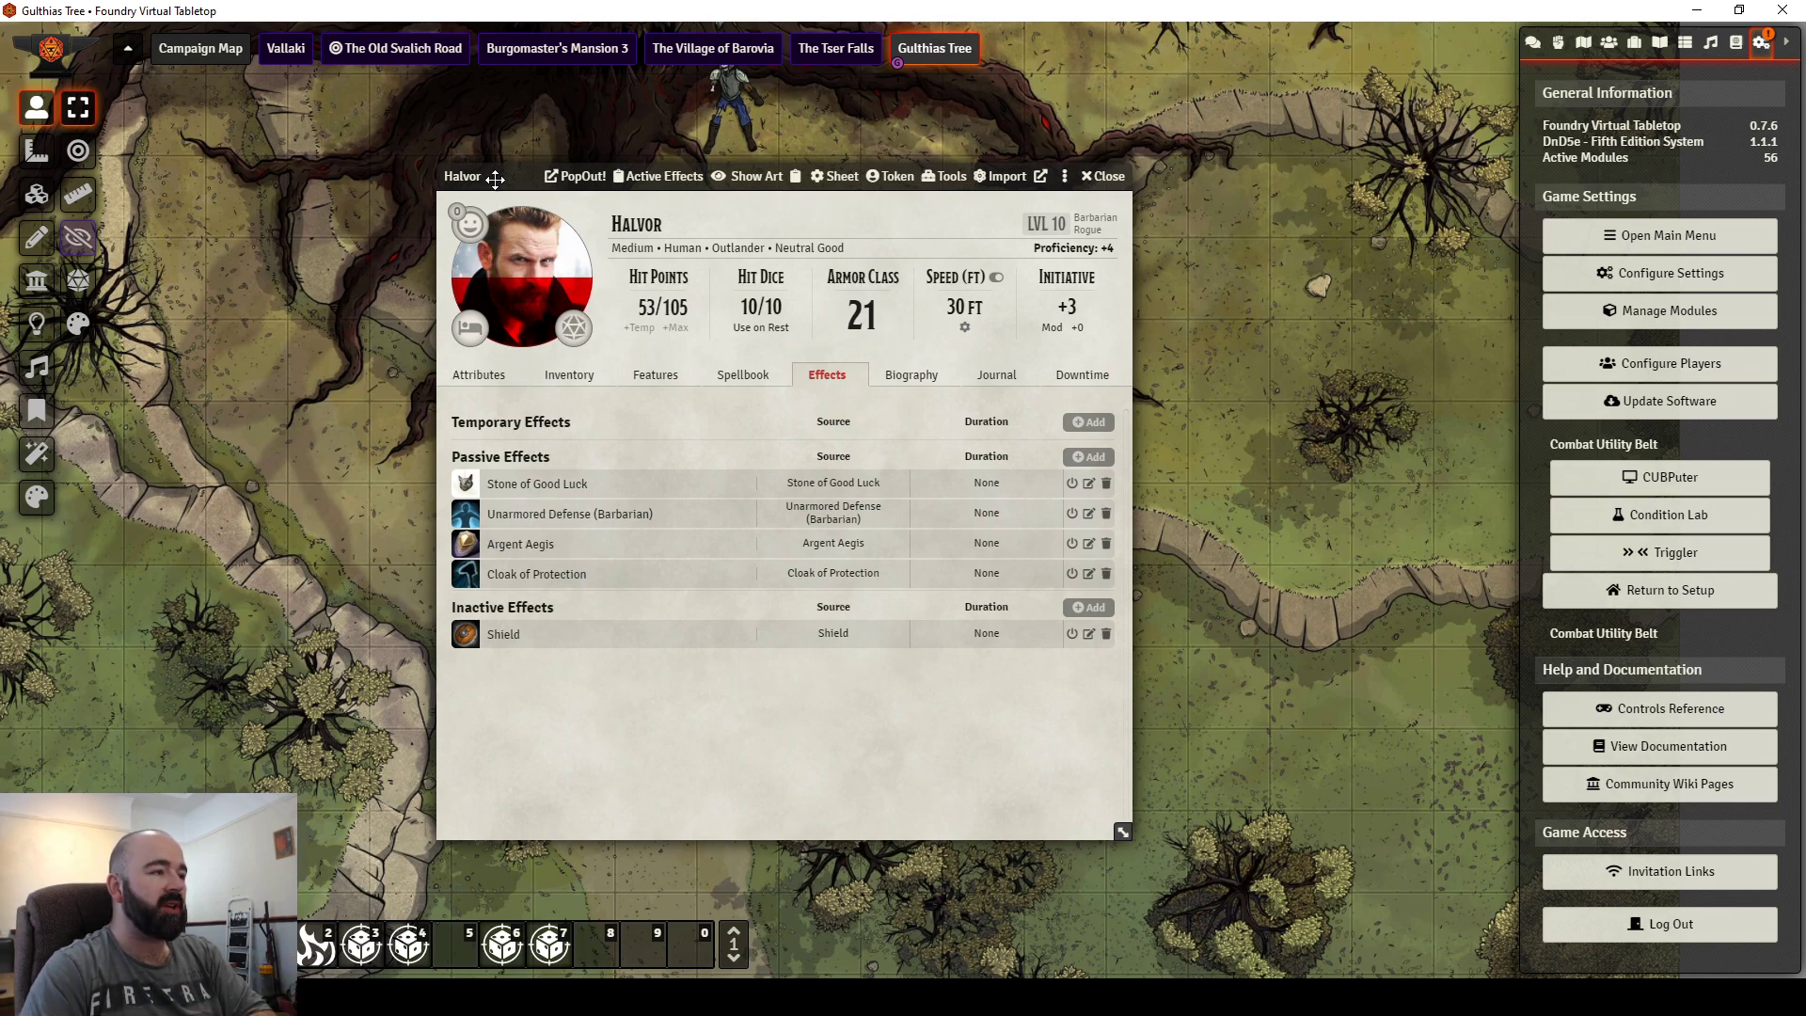
drag(495, 179, 535, 155)
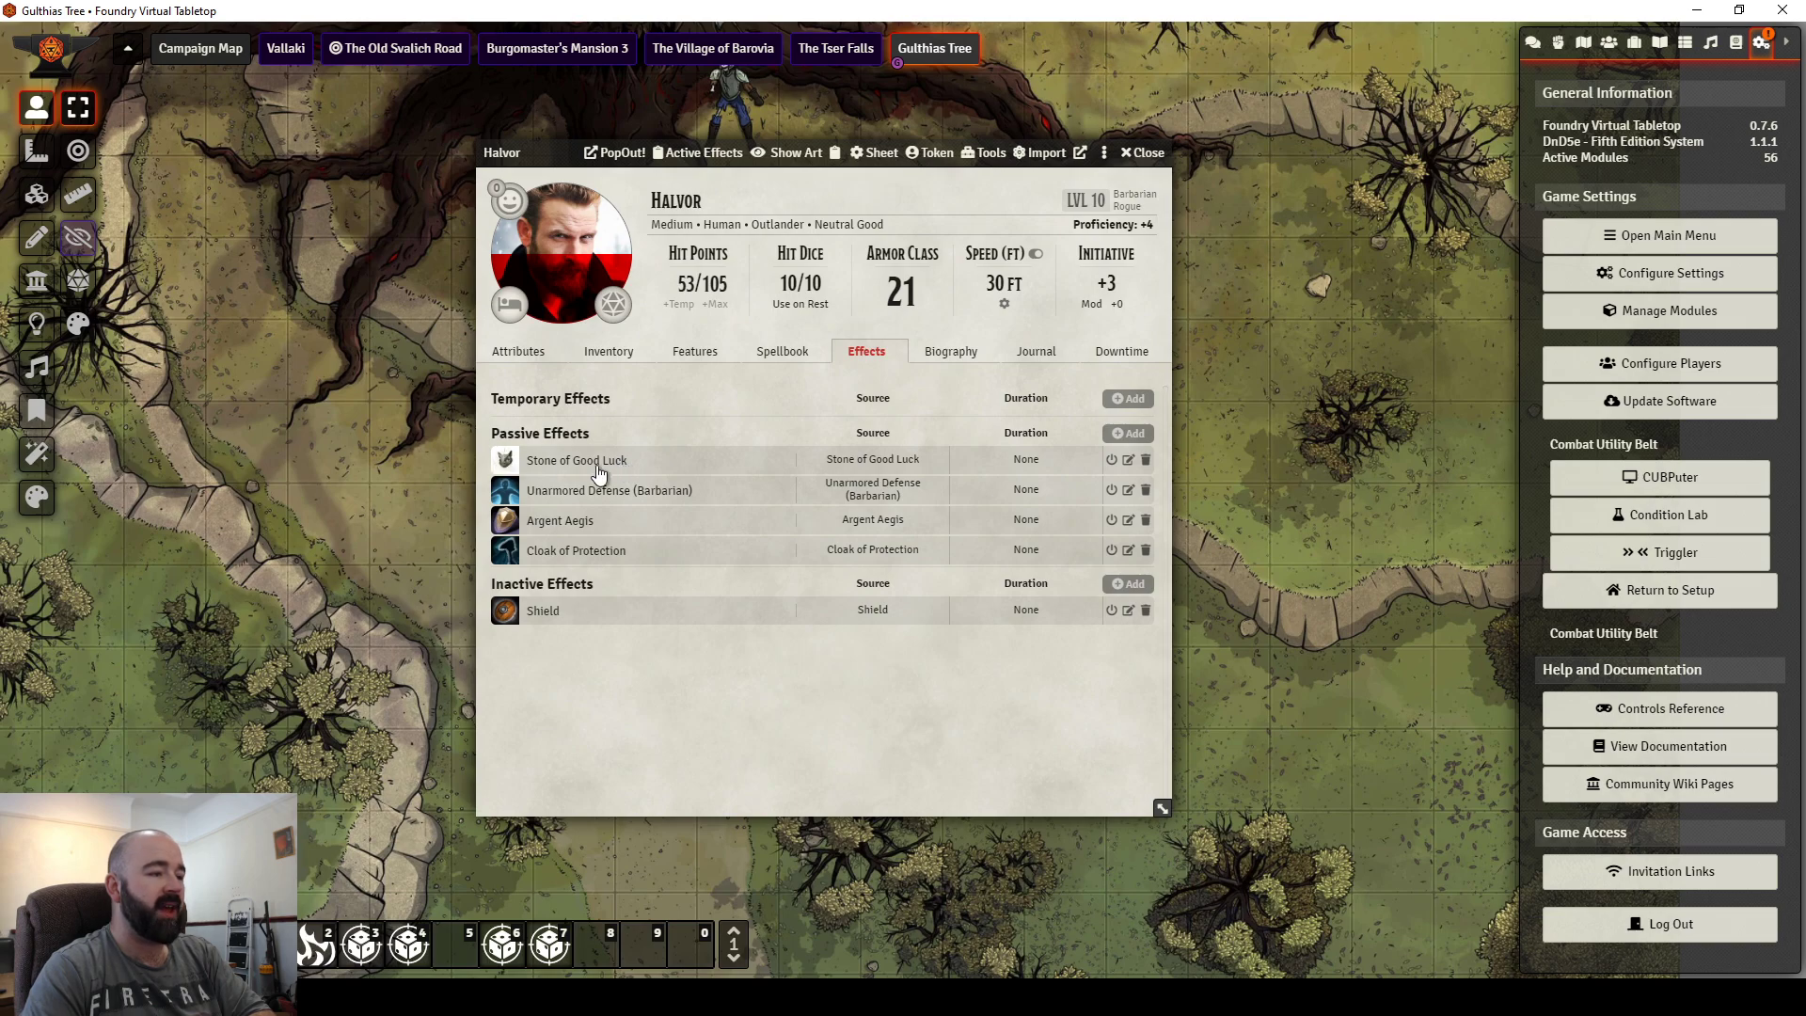
Expand Stone of Good Luck in Halvor's inventory to show its +1 bonus to checks and saves
click(616, 353)
scroll(790, 499, down, 2)
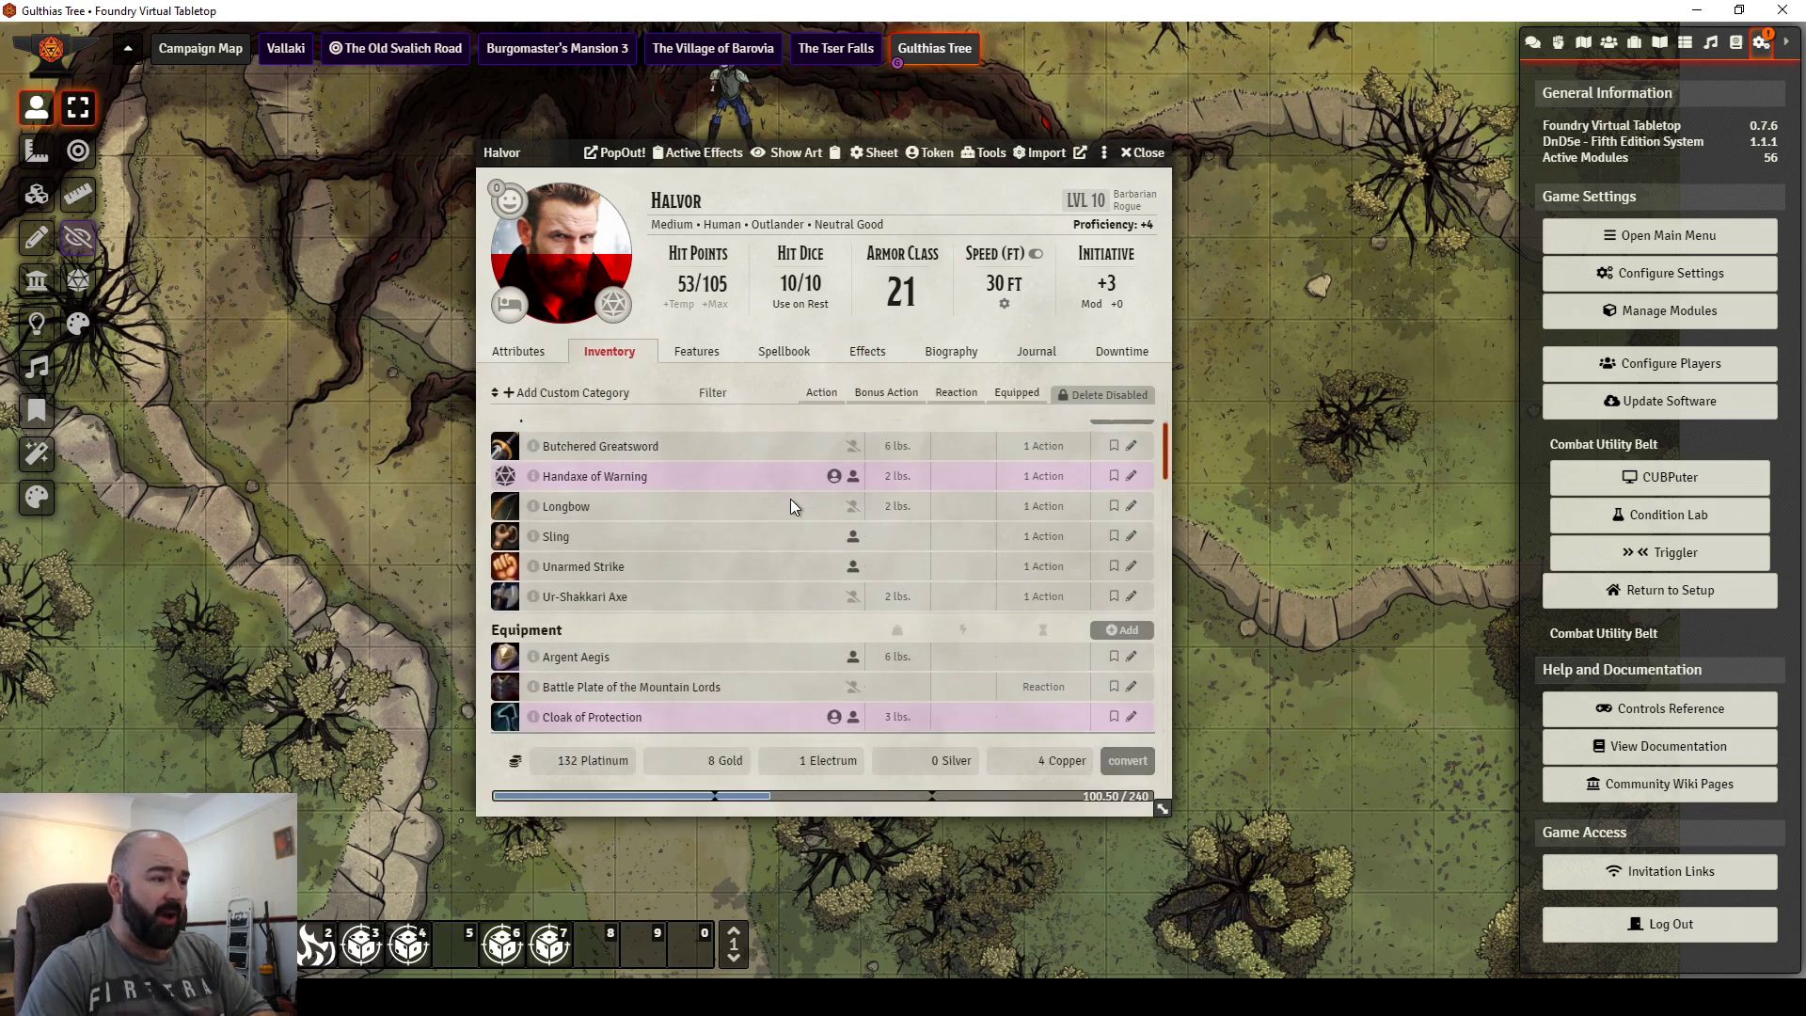
scroll(790, 506, down, 3)
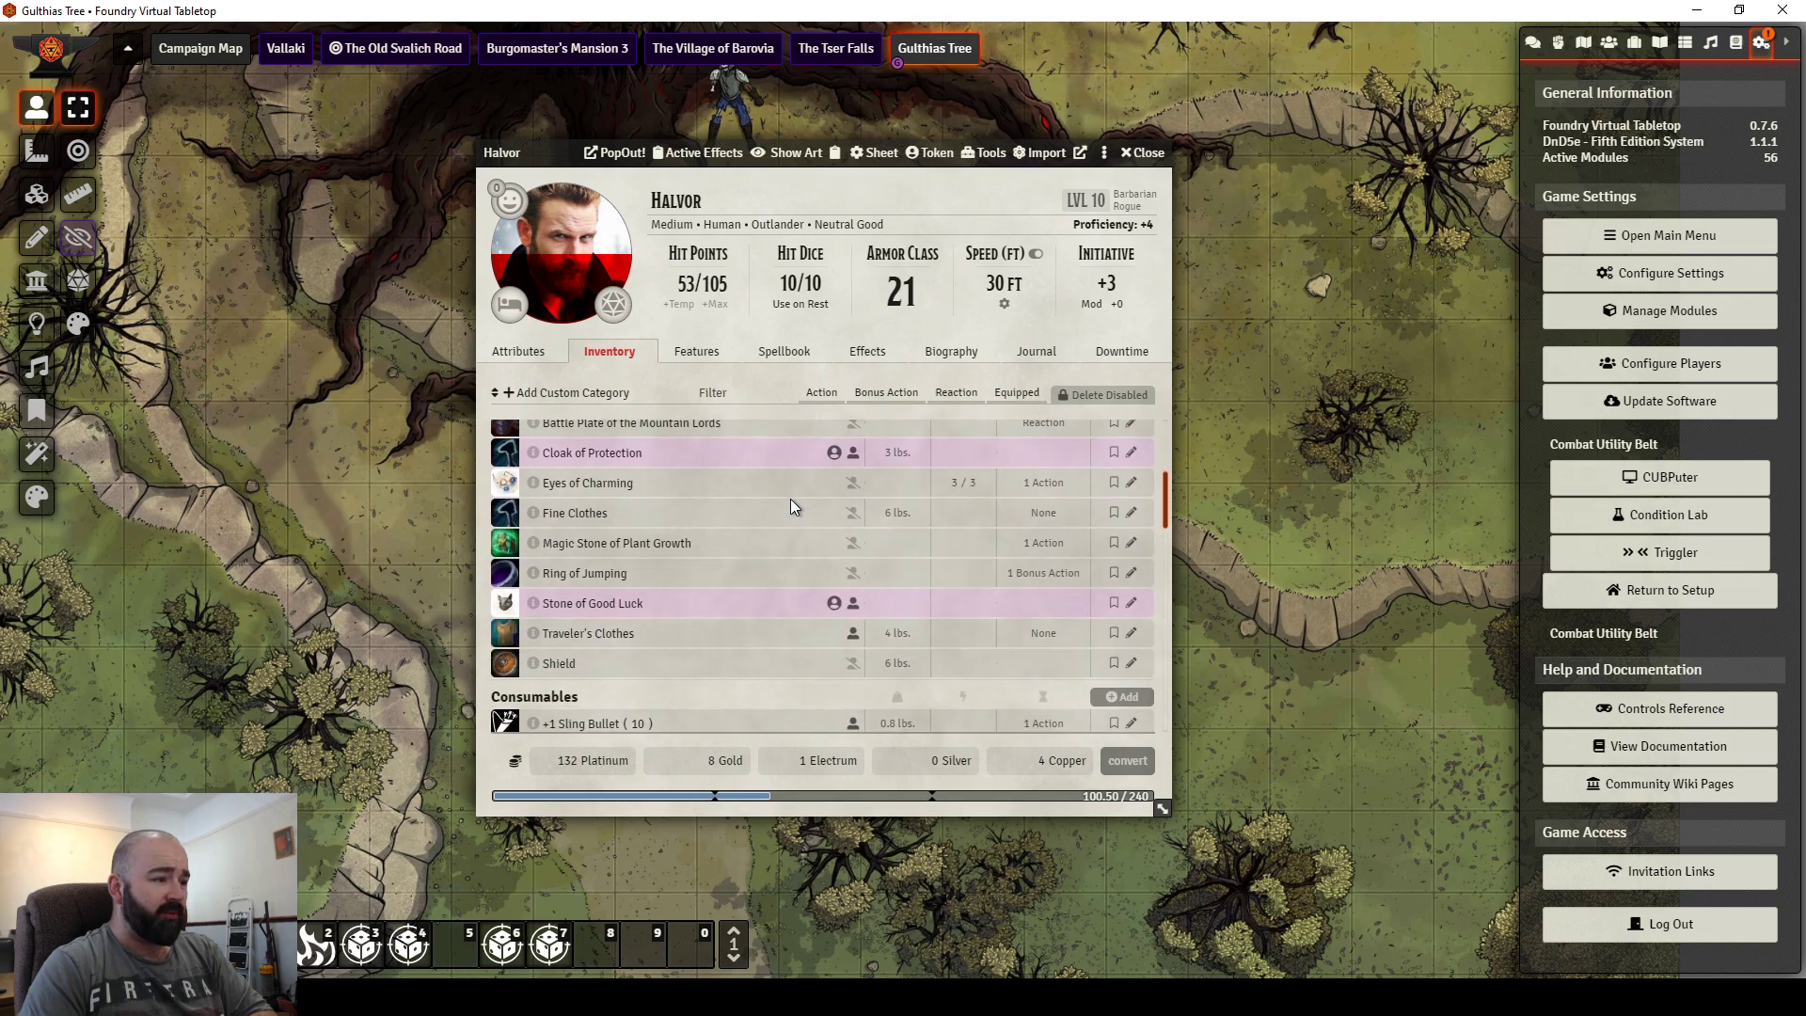
click(592, 606)
scroll(602, 602, down, 1)
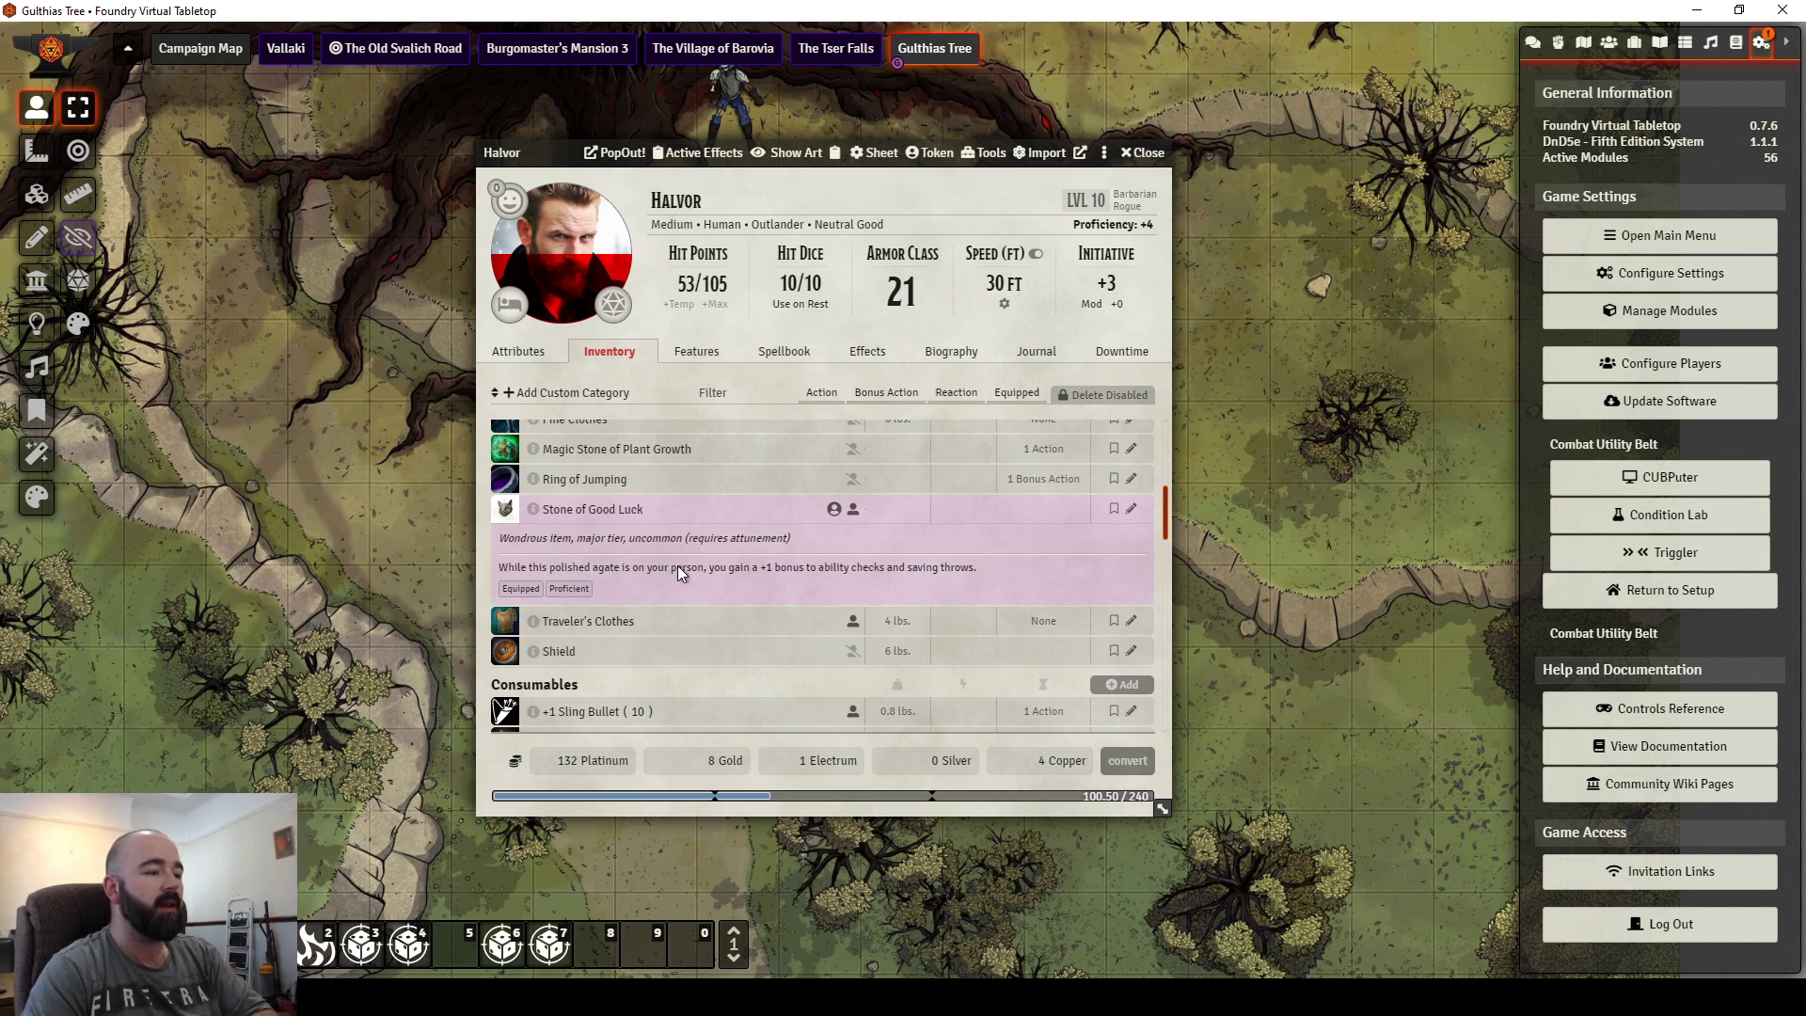
click(706, 351)
click(611, 353)
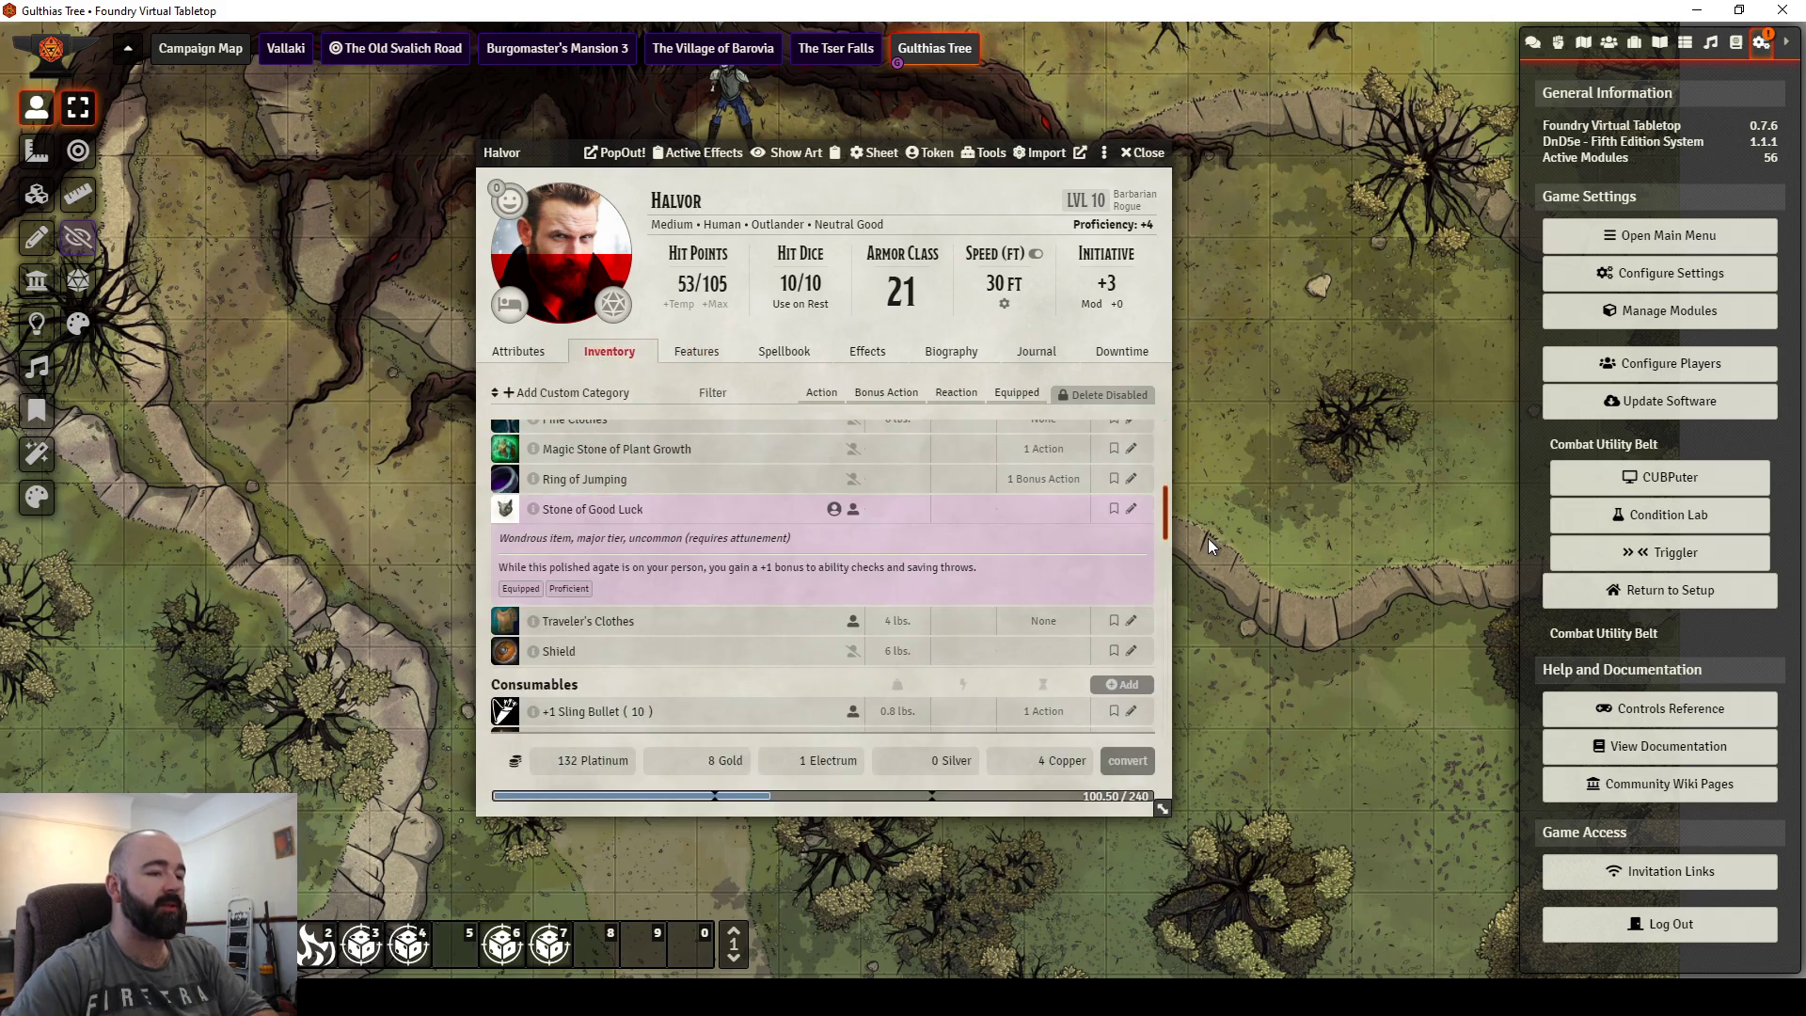
Open the Stone of Good Luck item, view its effect, attempt an edit, then close the item
click(1132, 507)
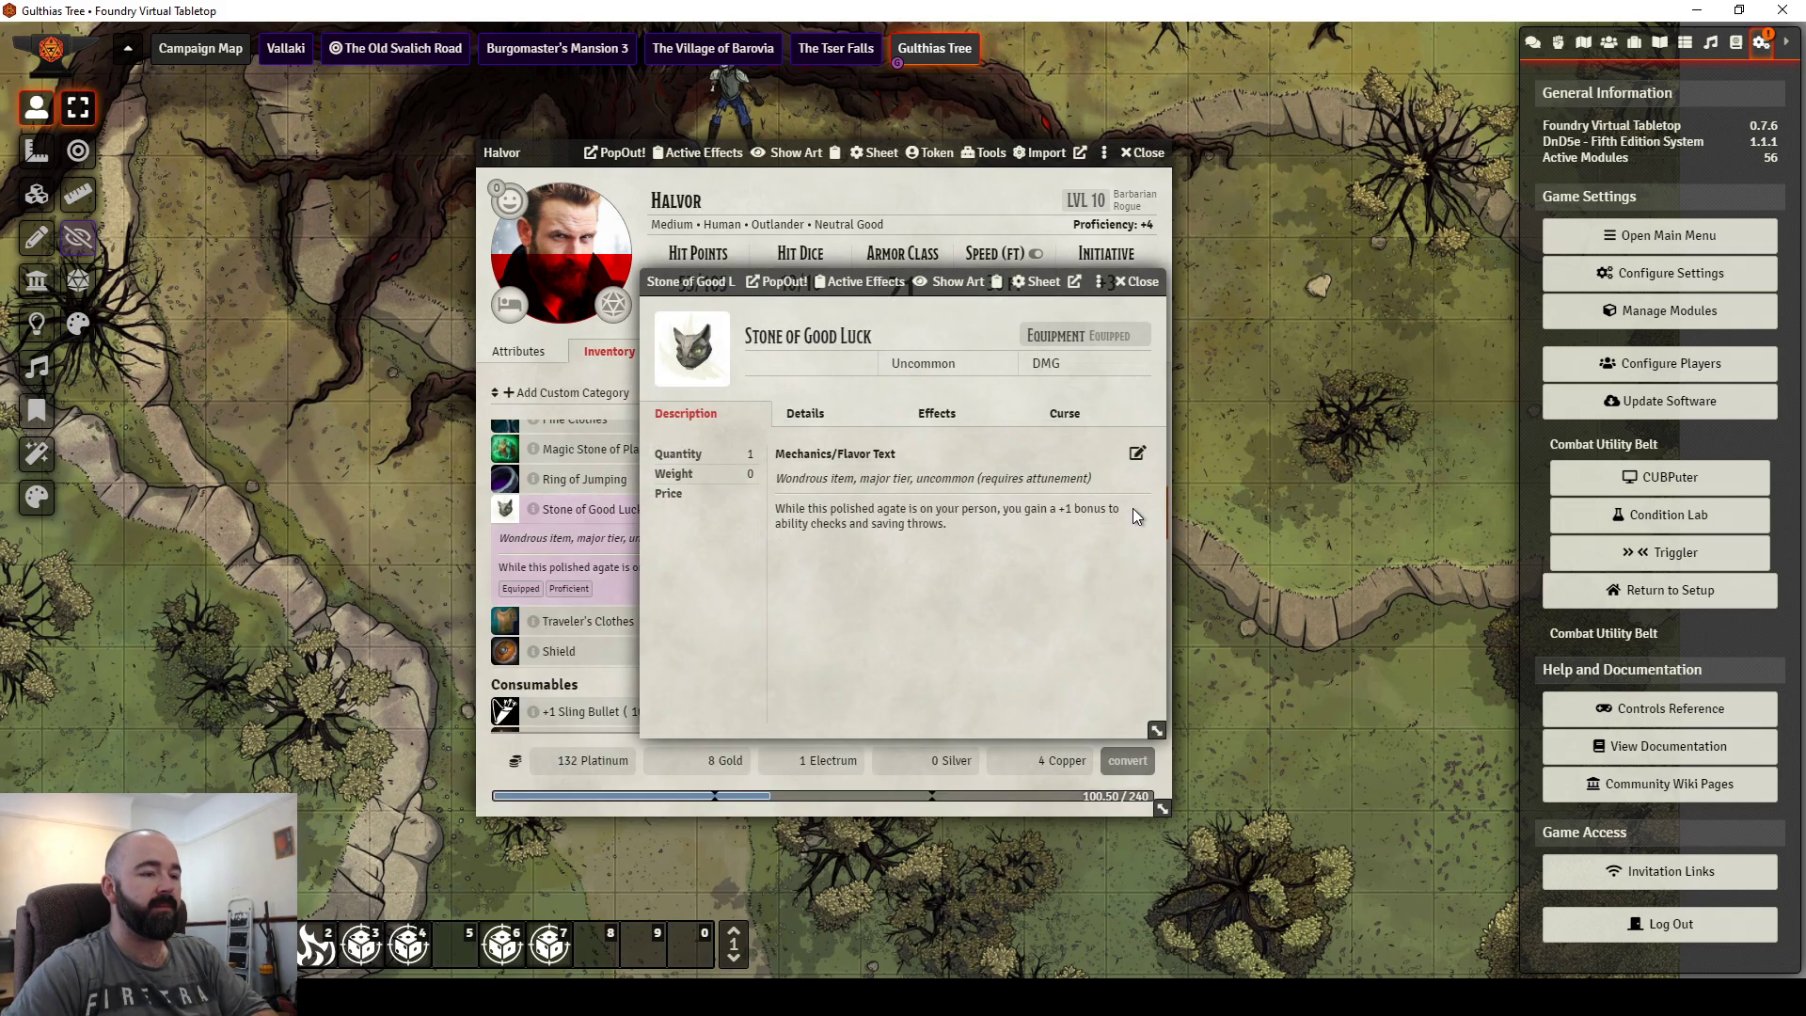
click(951, 421)
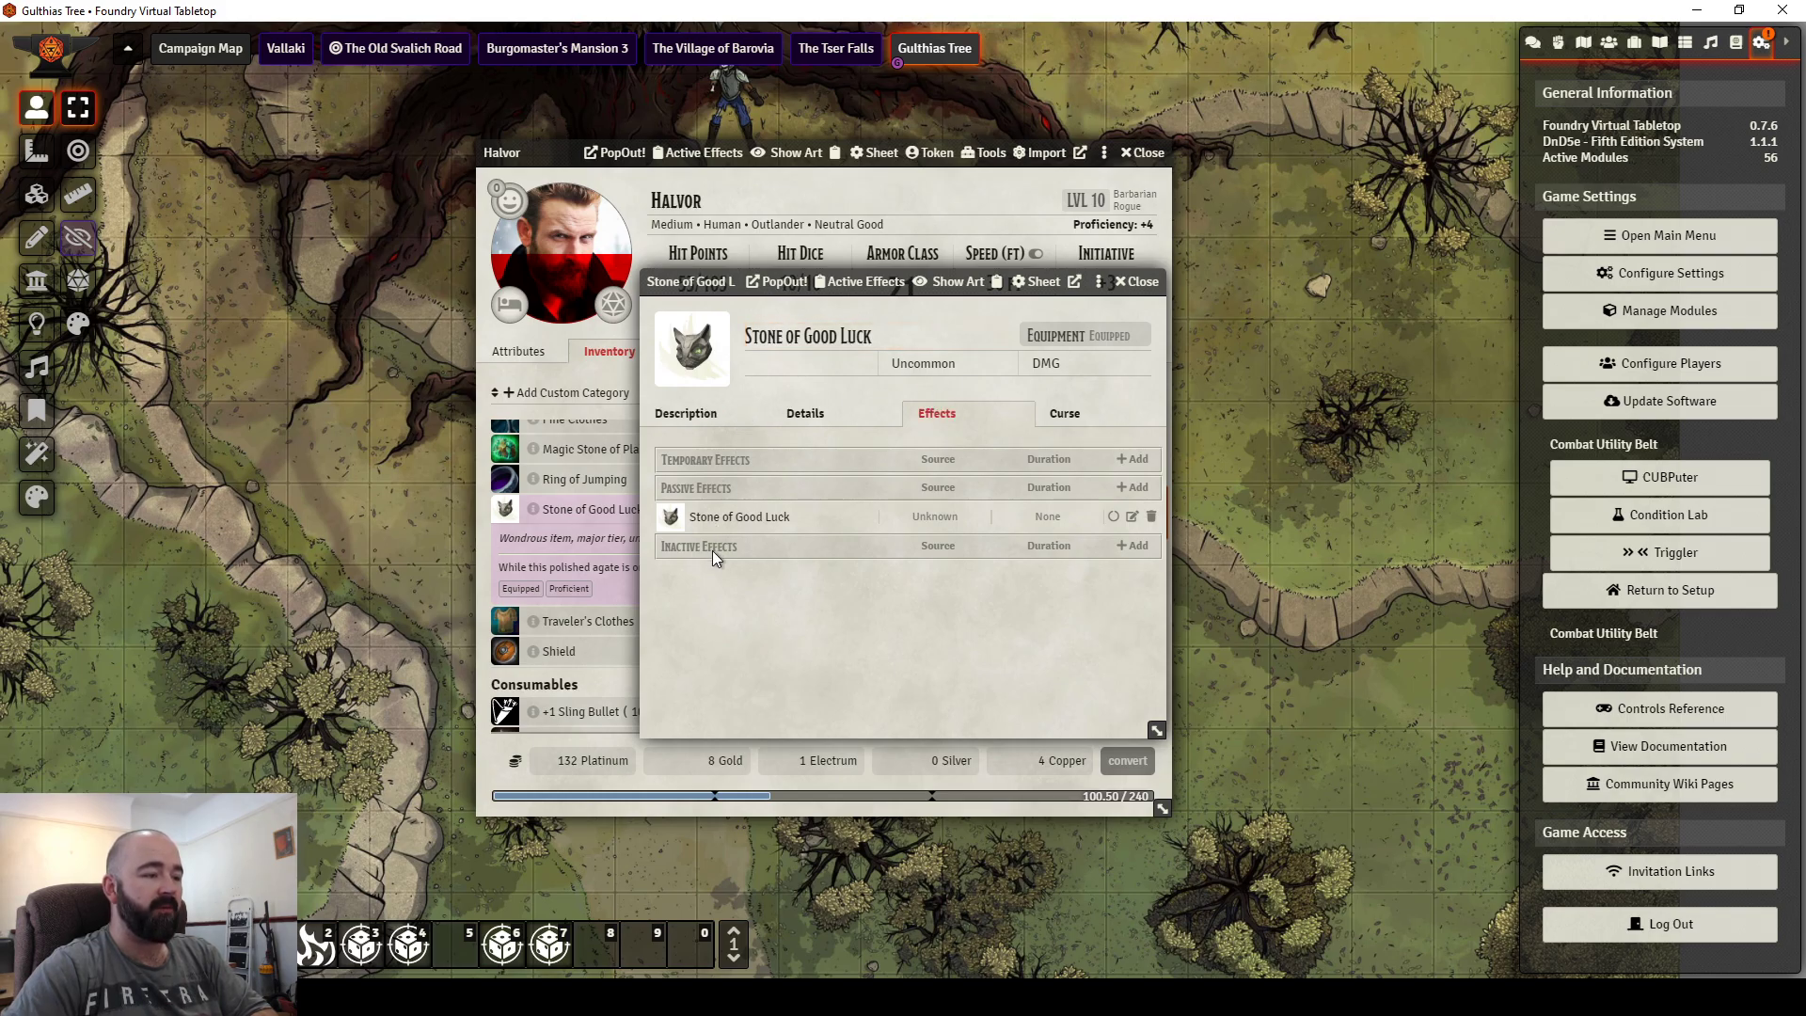
click(1132, 516)
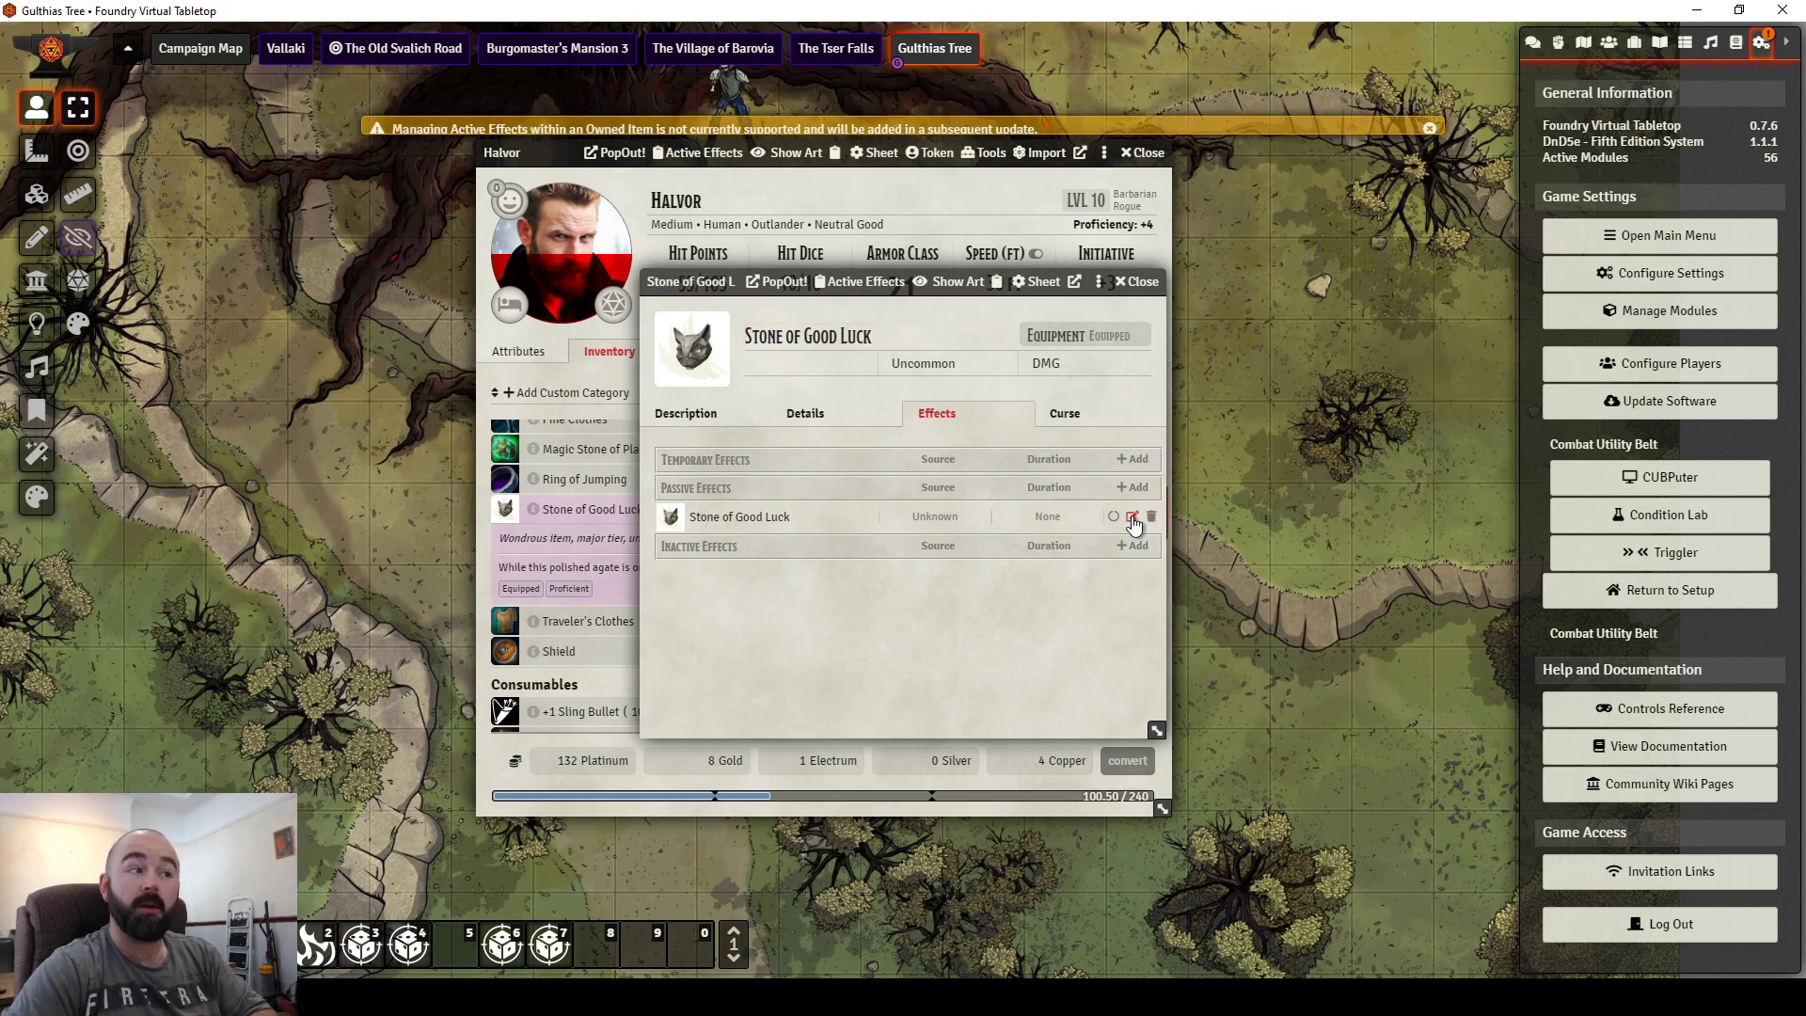
click(1132, 284)
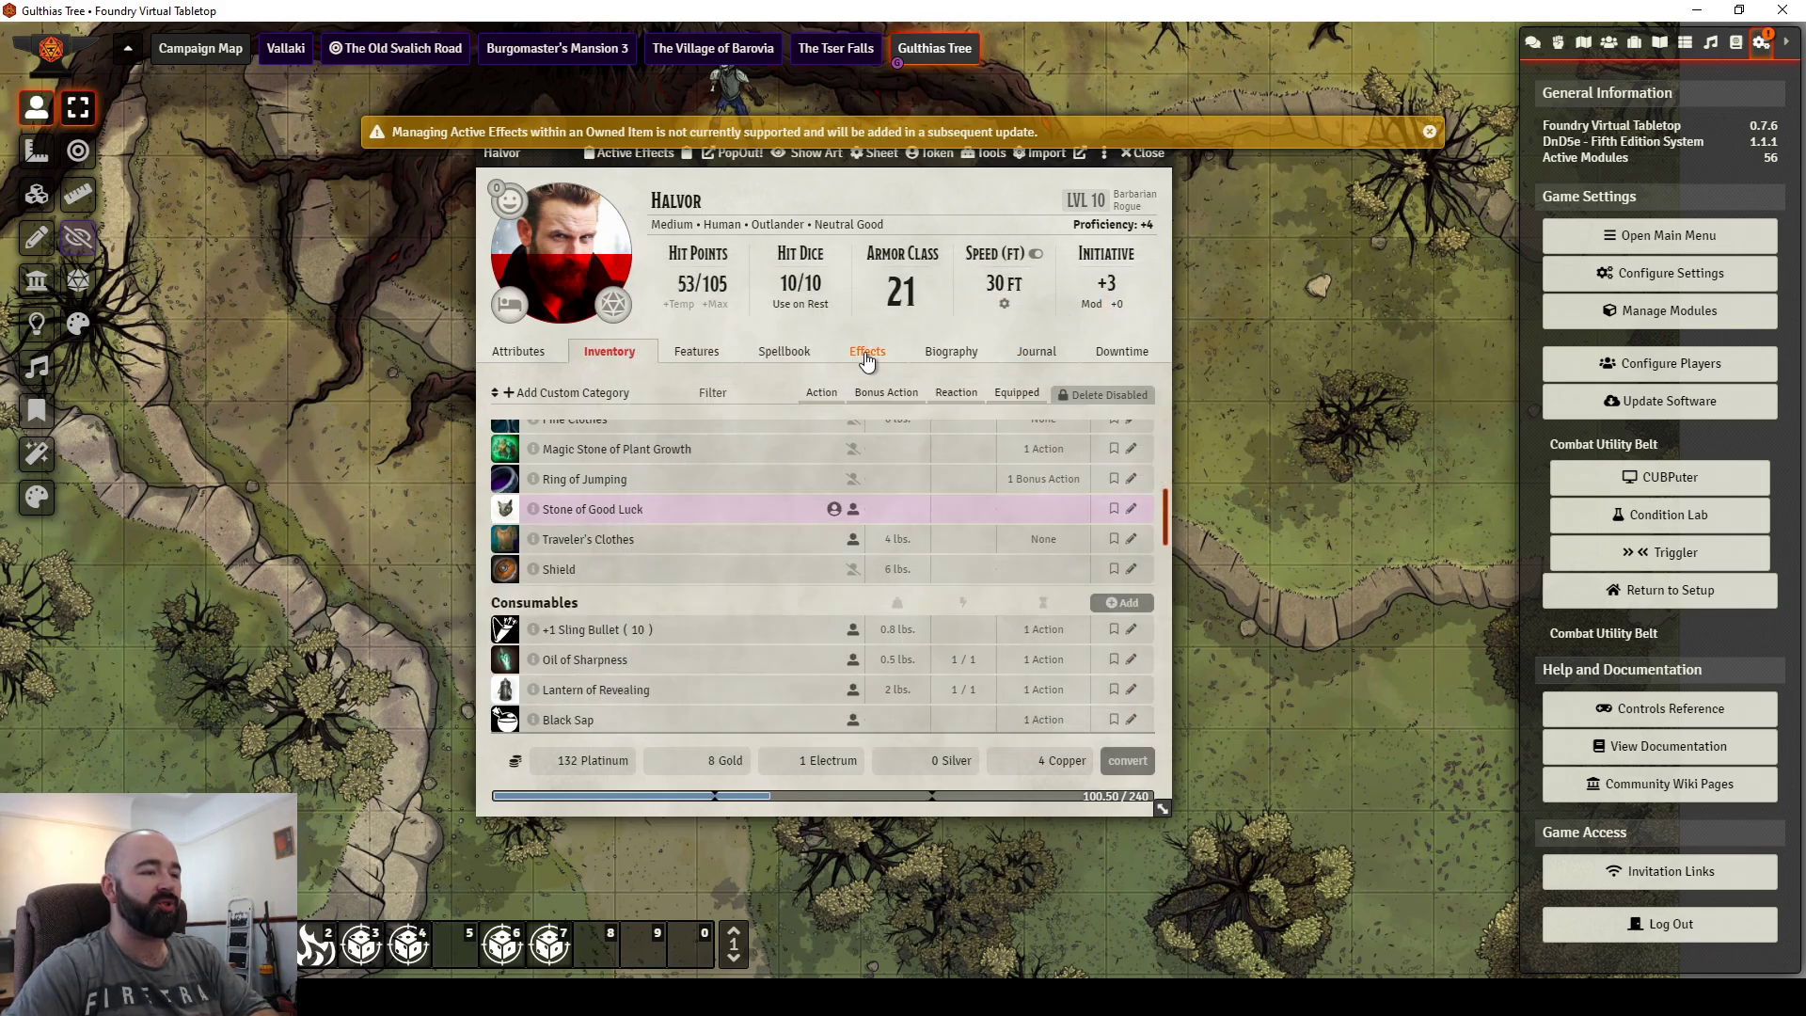